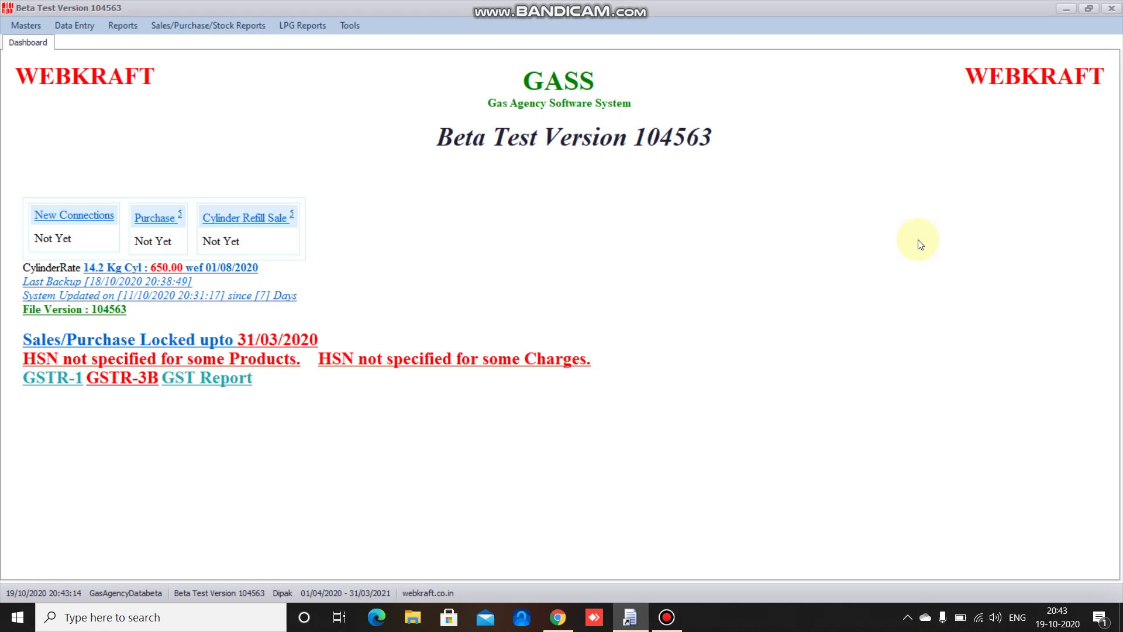
- Open the Masters menu to list the master record types
click(25, 27)
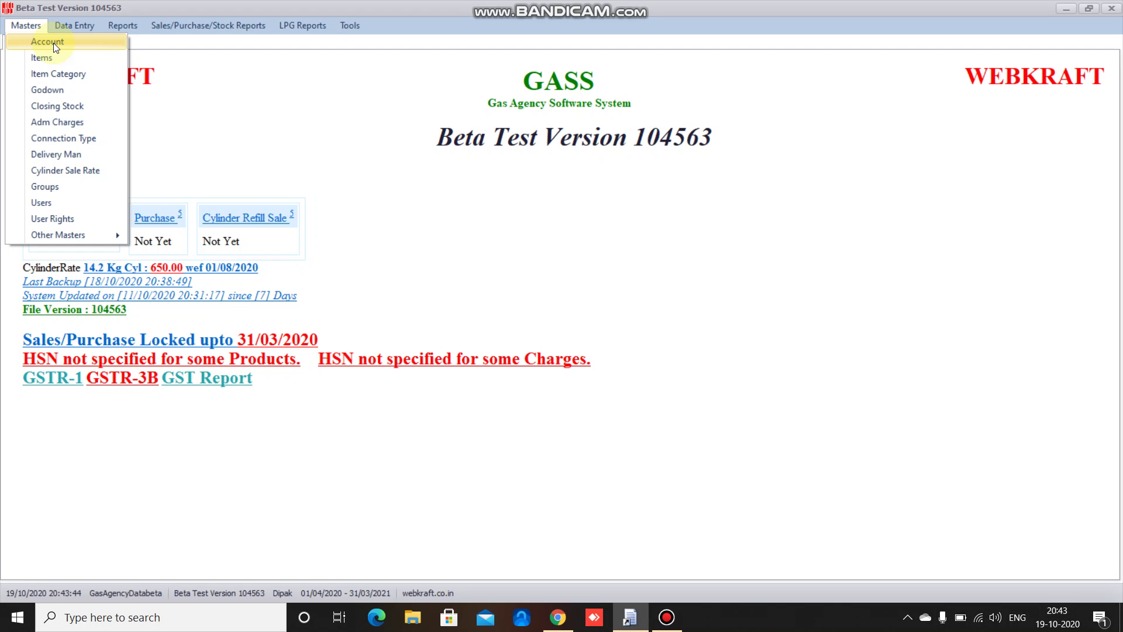
- Start a new account master named HPCL under the Sundry Creditors group
click(54, 43)
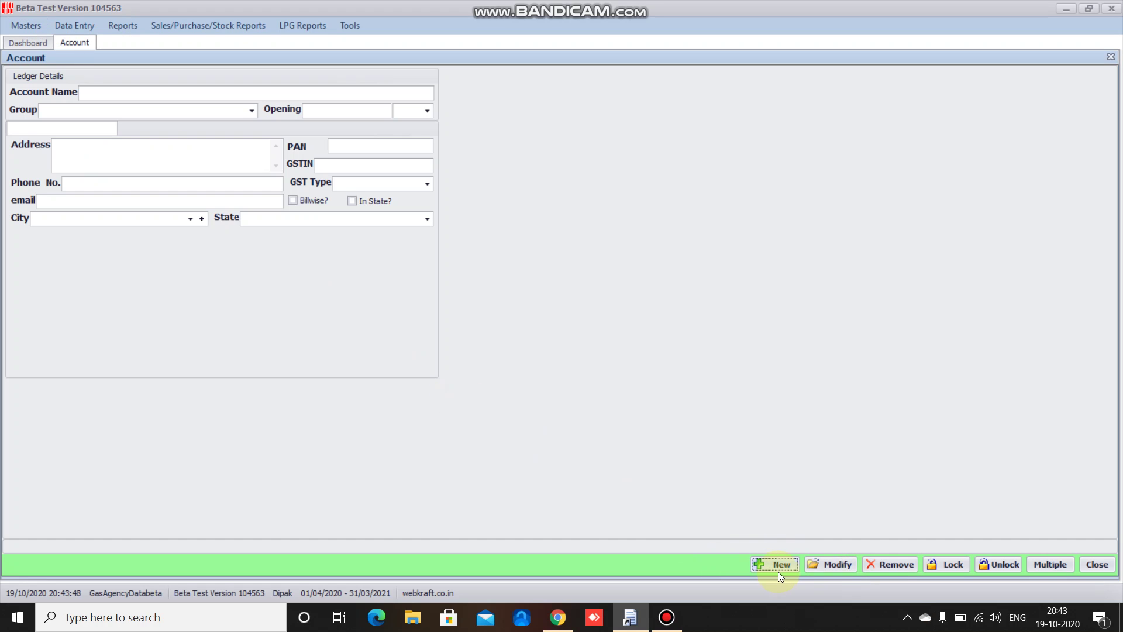
click(777, 563)
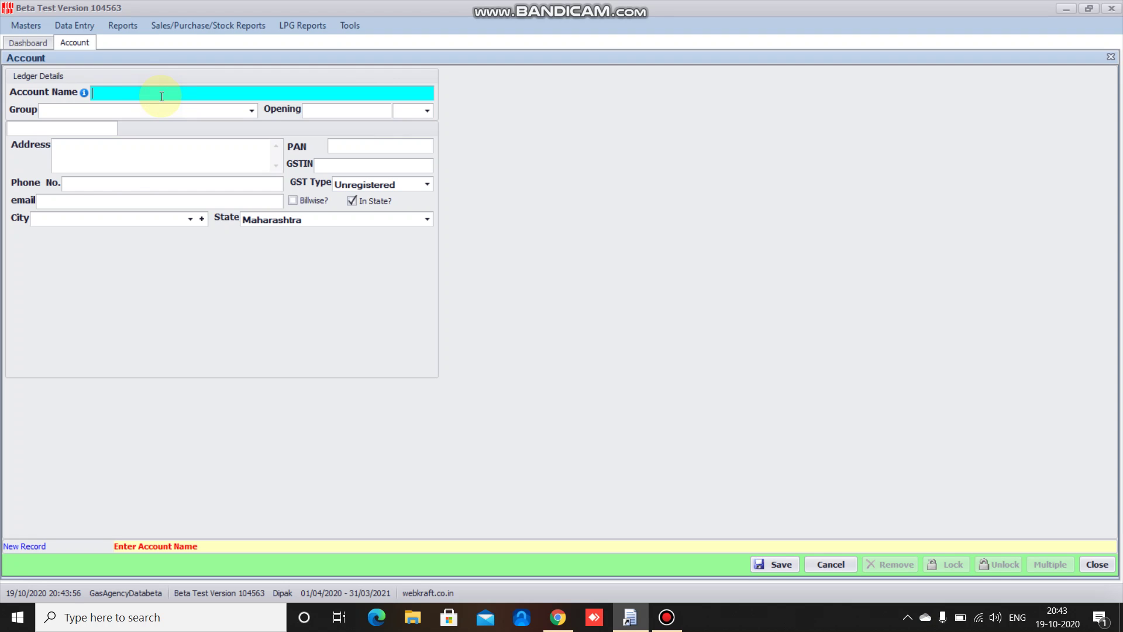
text(HP)
text(CL)
click(252, 111)
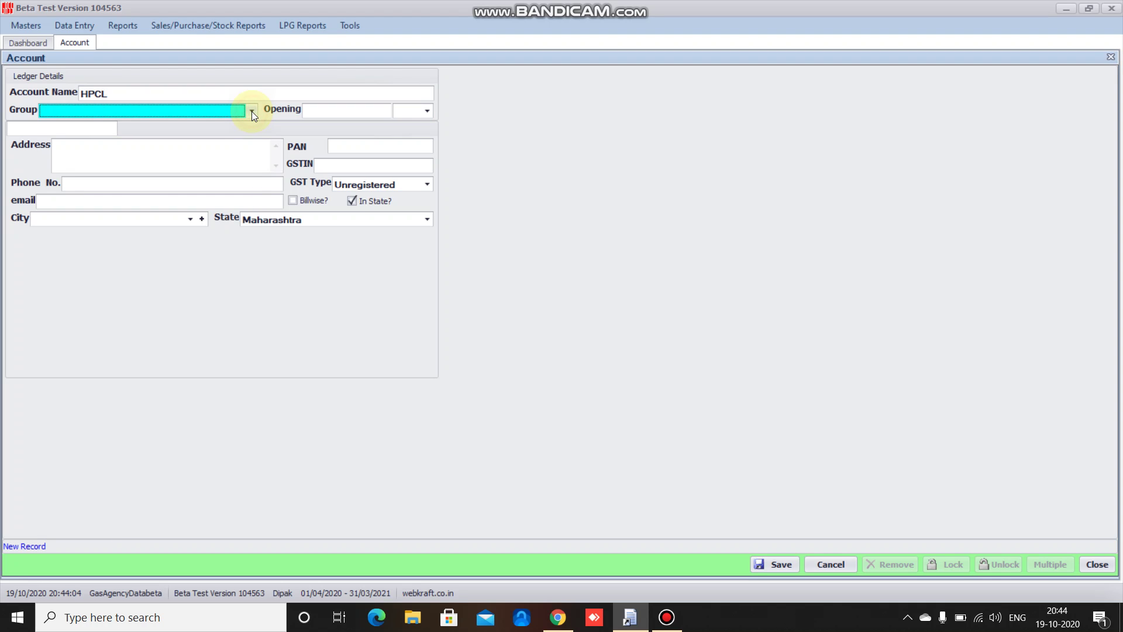
text(S)
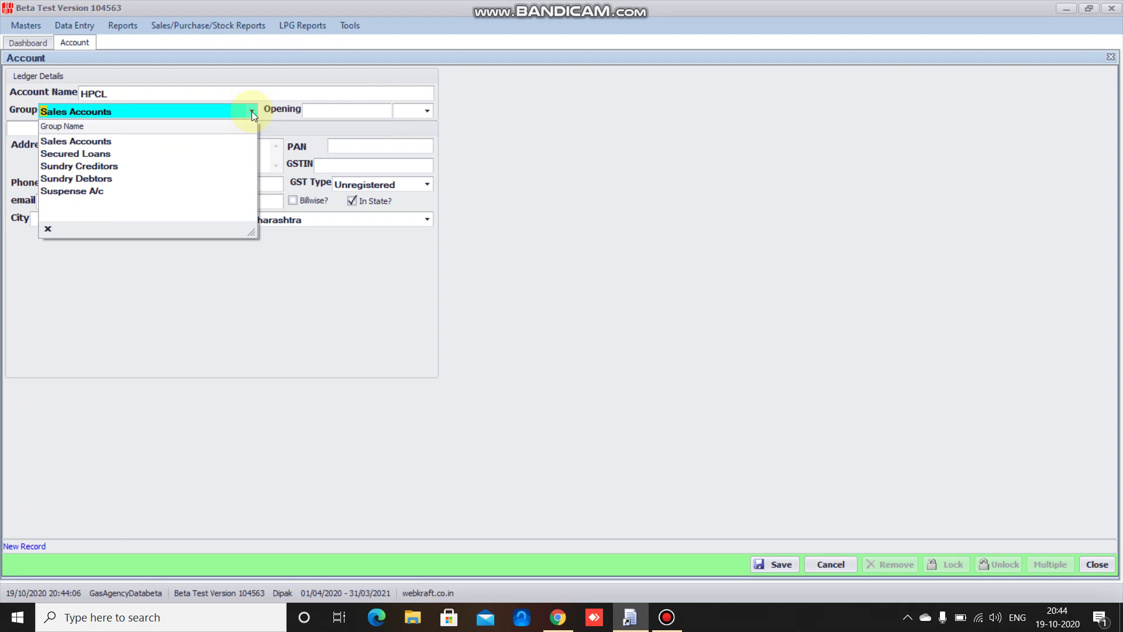
text(undry Creditors)
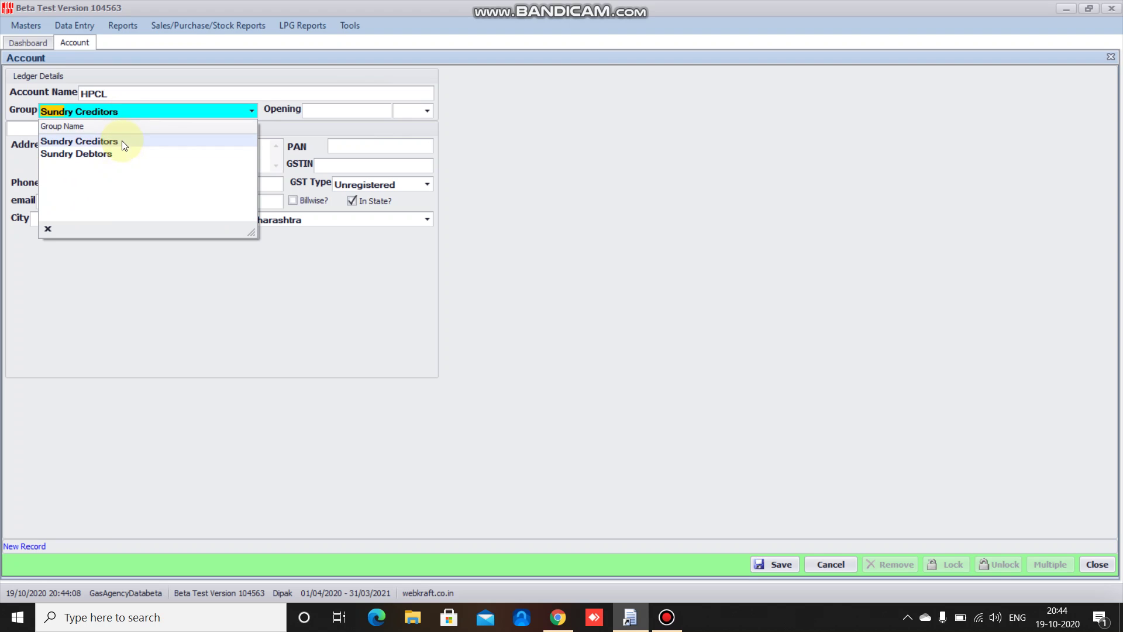
click(123, 144)
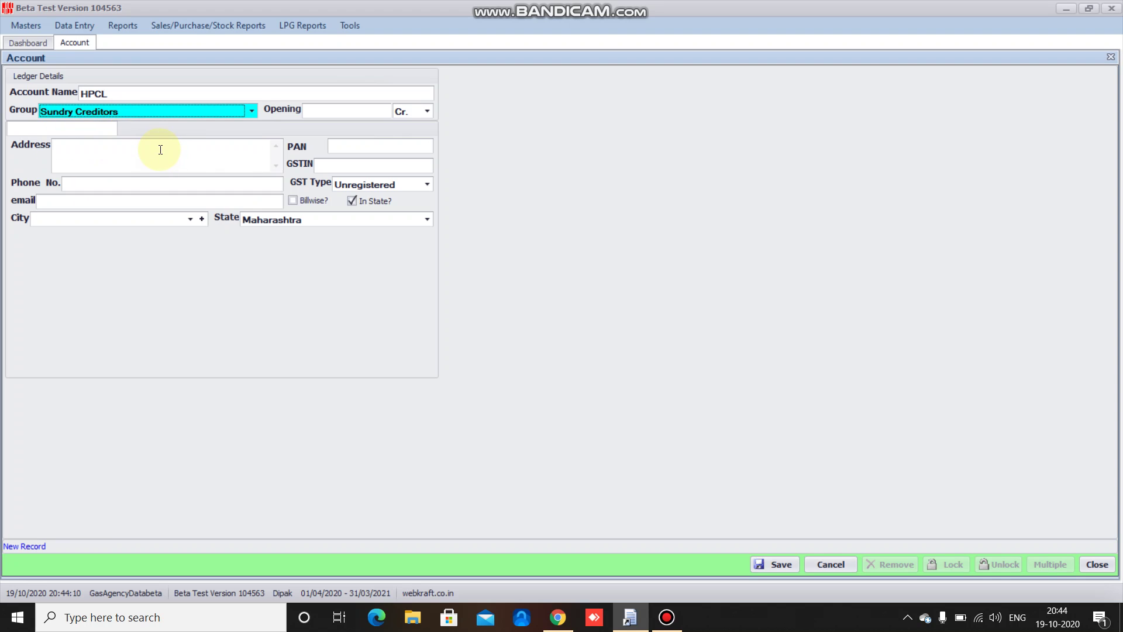
- Enter the address Mahul Refinery Mumbai and GSTIN 27ABCDE1234F1ZZ for HPCL
click(159, 150)
text(Mah)
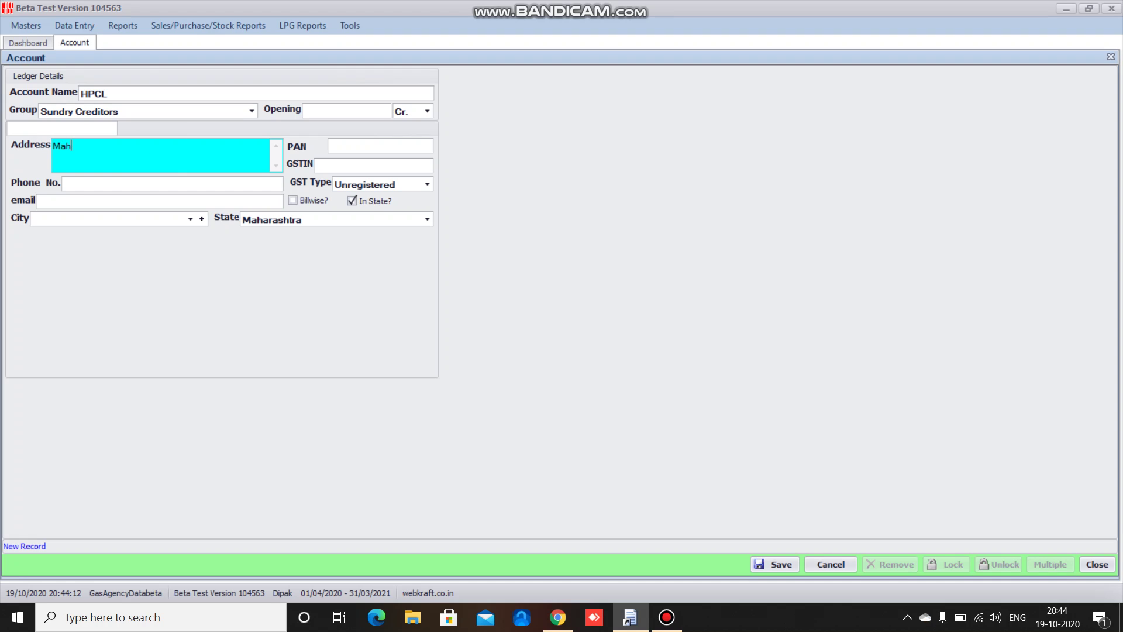
text(ul )
text(RE)
text(fu)
text(in)
text(ery Mumbai)
click(92, 148)
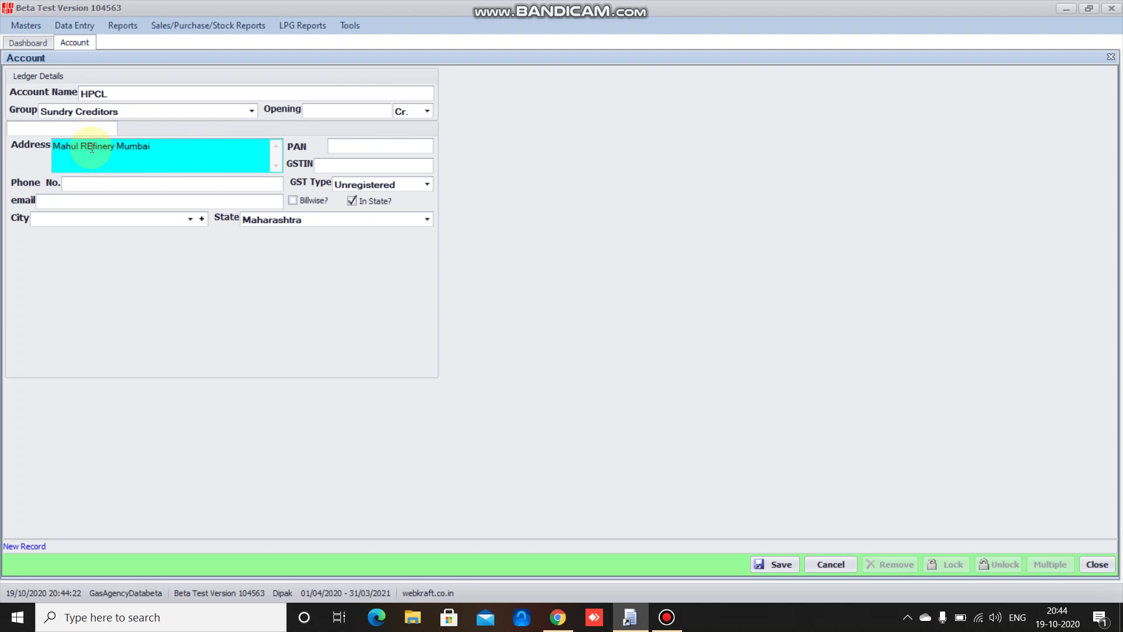
key(BackSpace)
text(e)
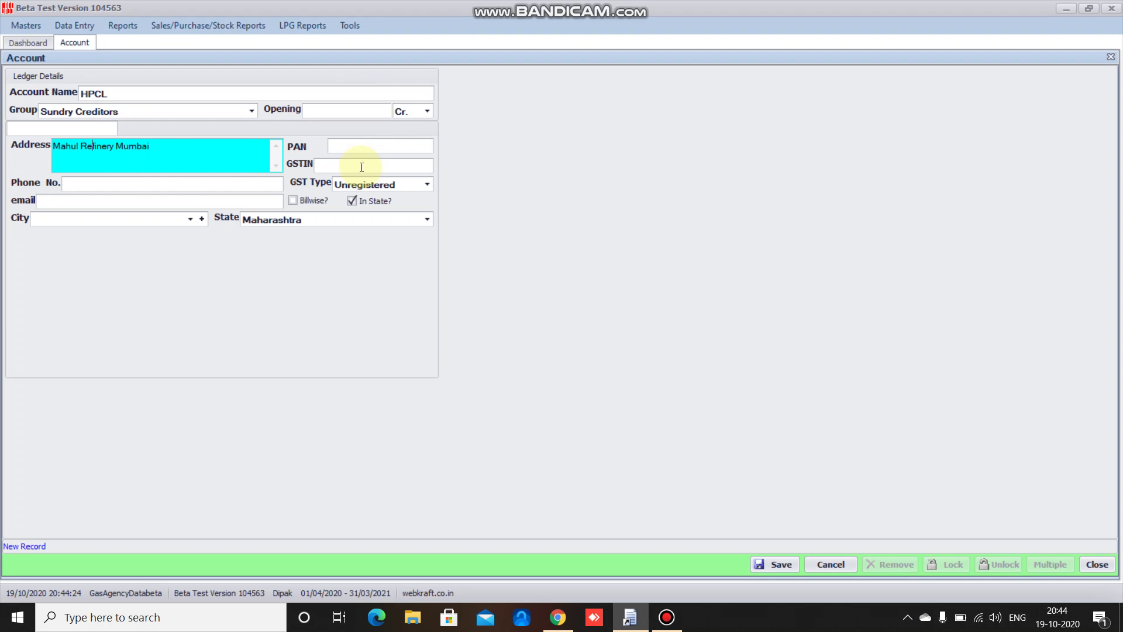
click(362, 166)
text(27)
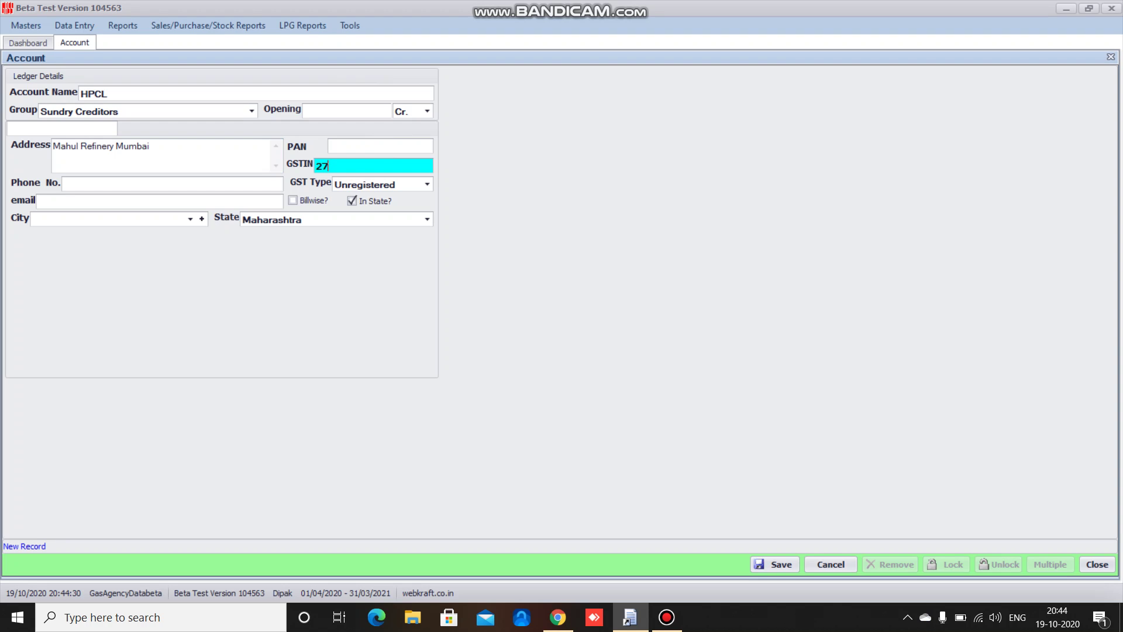
text(ABCD)
text(E123)
text(4F)
text(1ZZ)
- Set GST type to Regular and save the HPCL account
key(Tab)
click(427, 184)
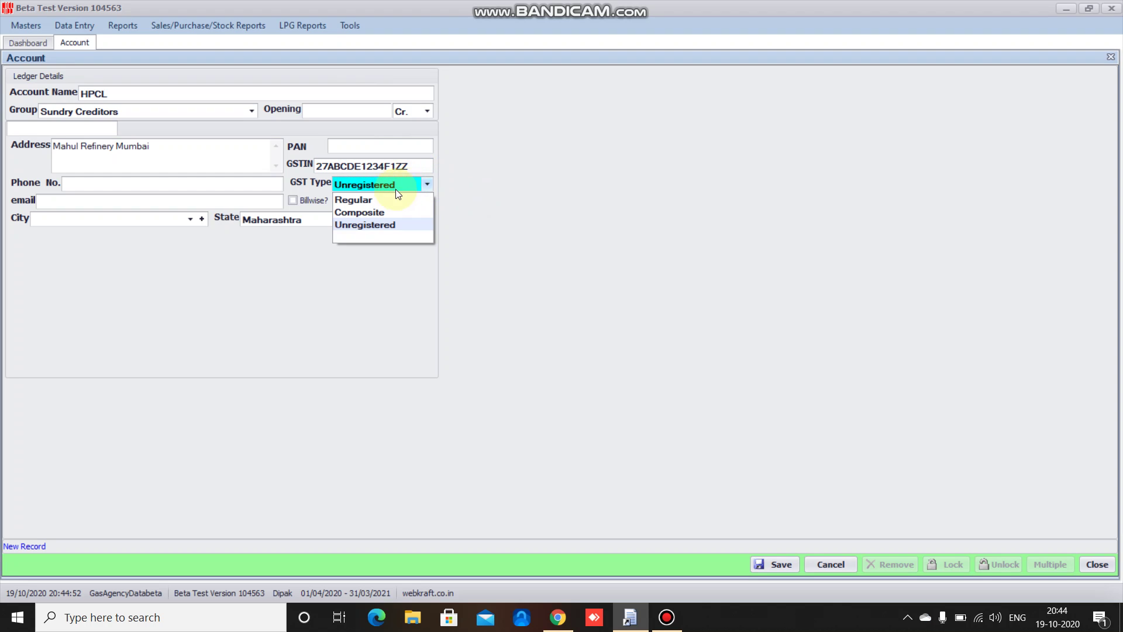
click(365, 201)
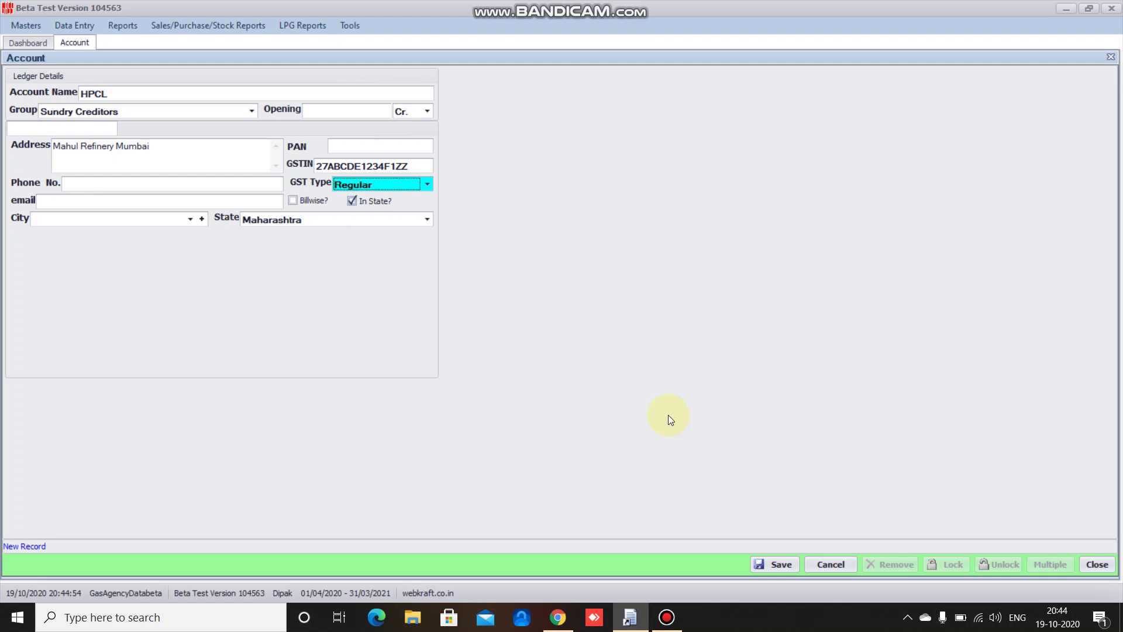
click(773, 567)
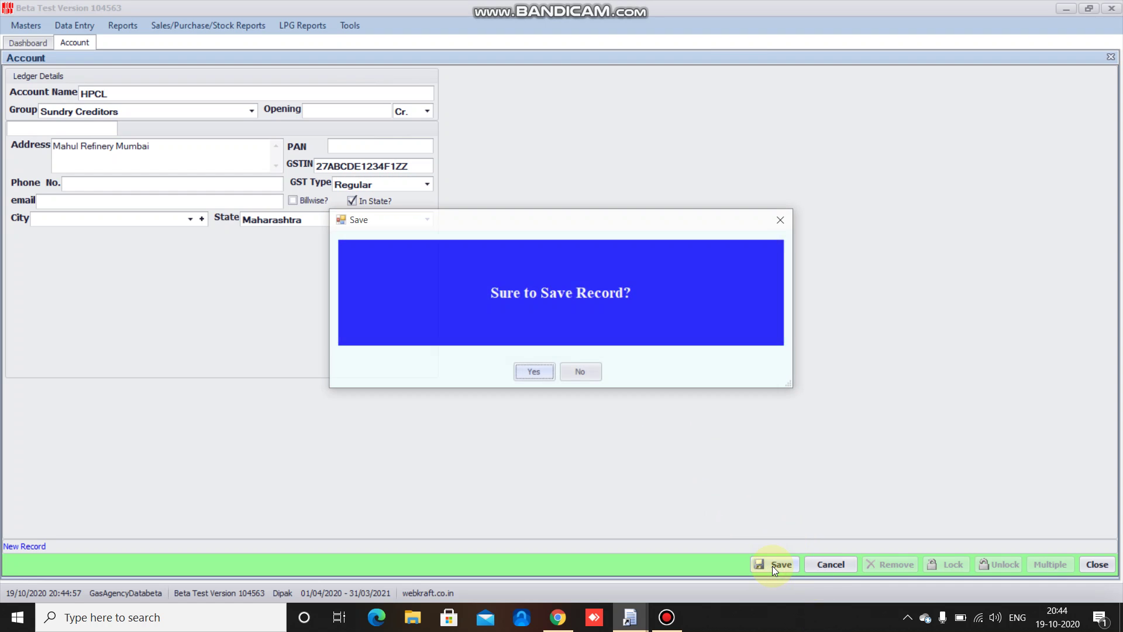
click(544, 378)
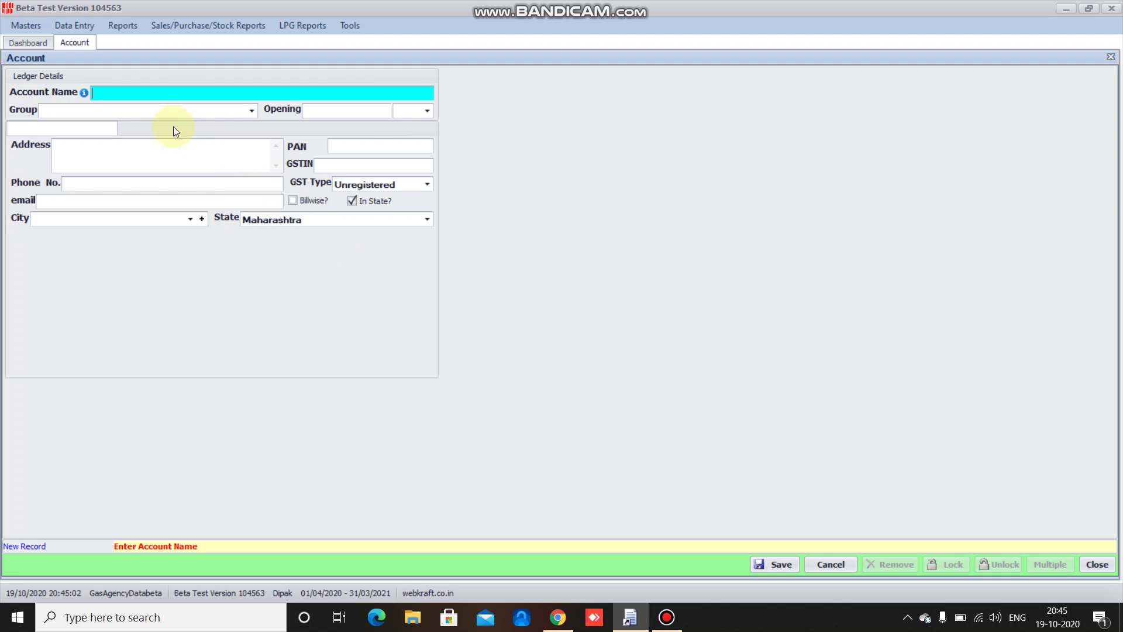
- Enter a new account 'Jk Home Appliances' under Sundry Creditors
click(155, 94)
text(Jk Ho)
text(me )
text(Appli)
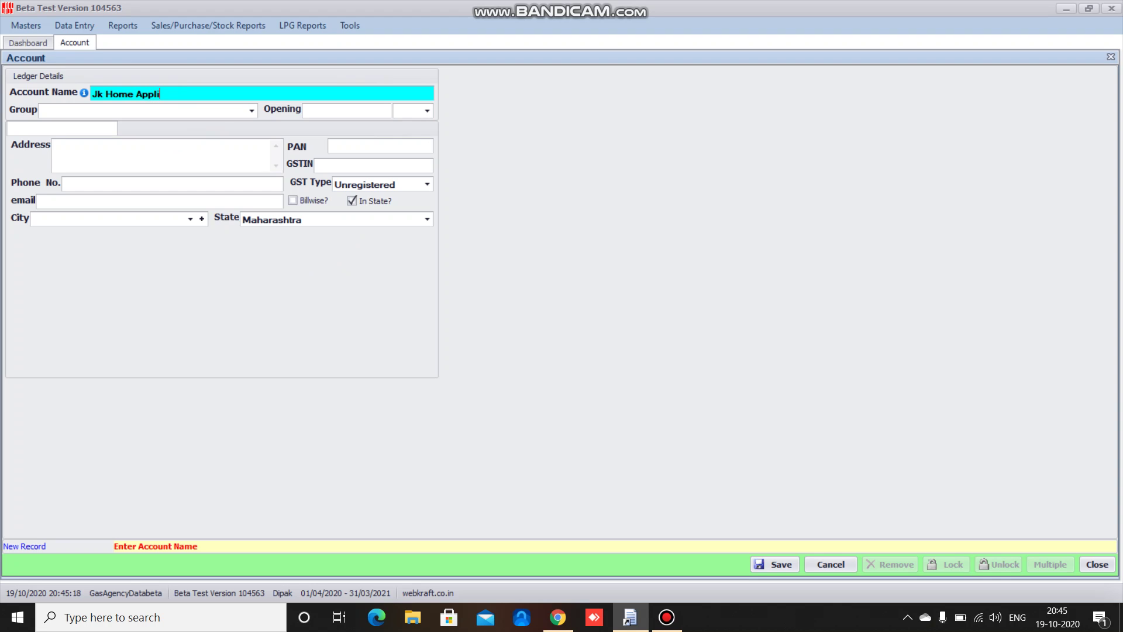
text(ances)
click(253, 111)
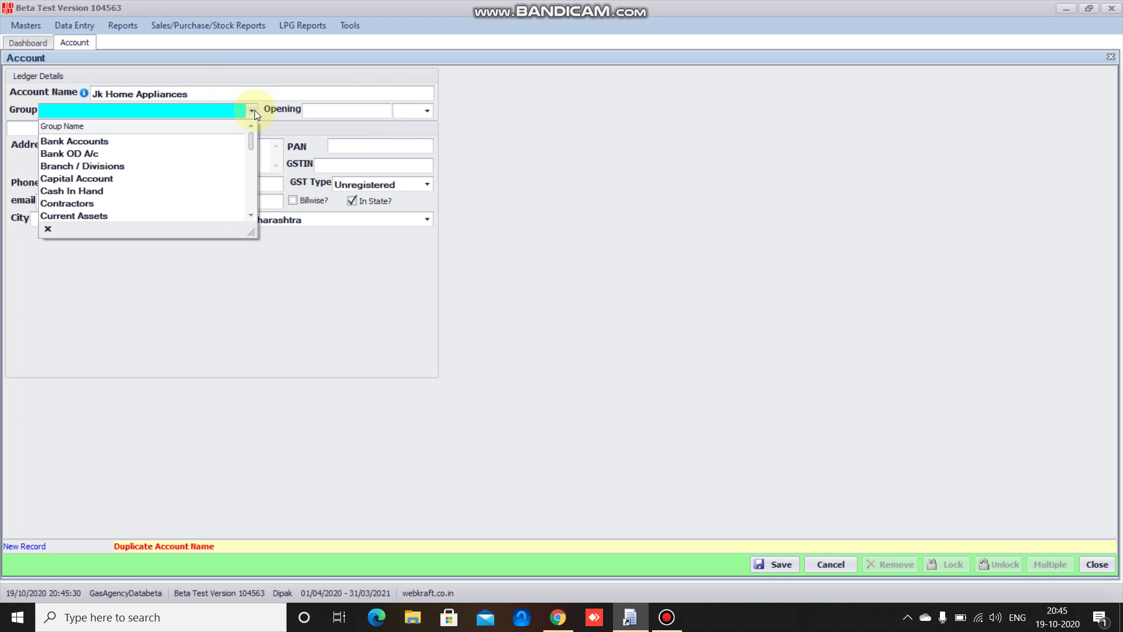
text(sun)
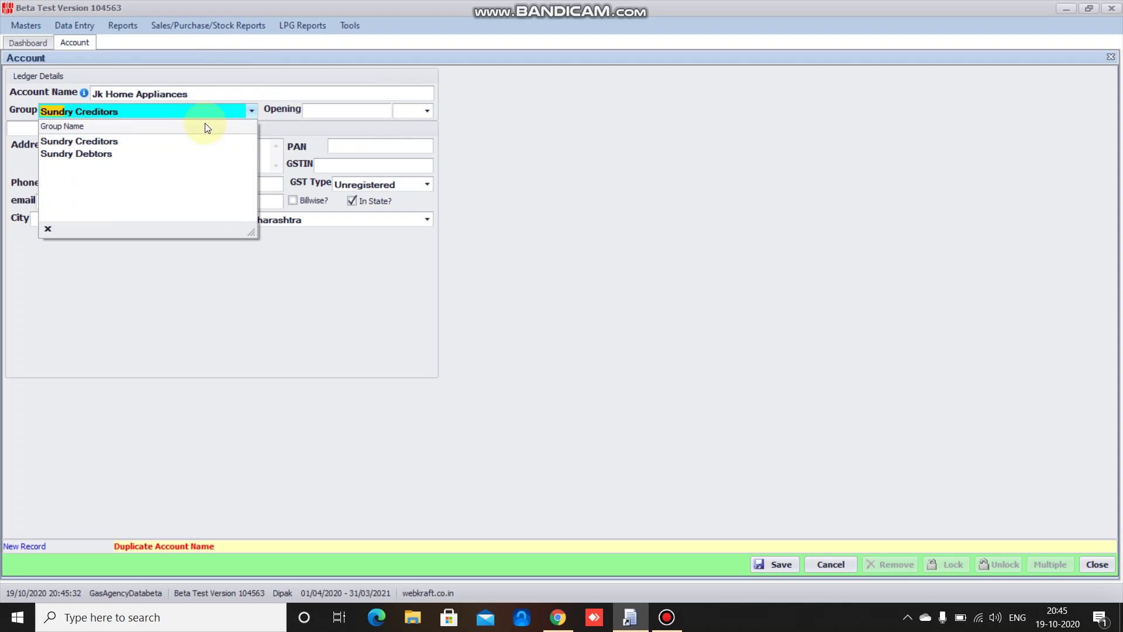
click(140, 140)
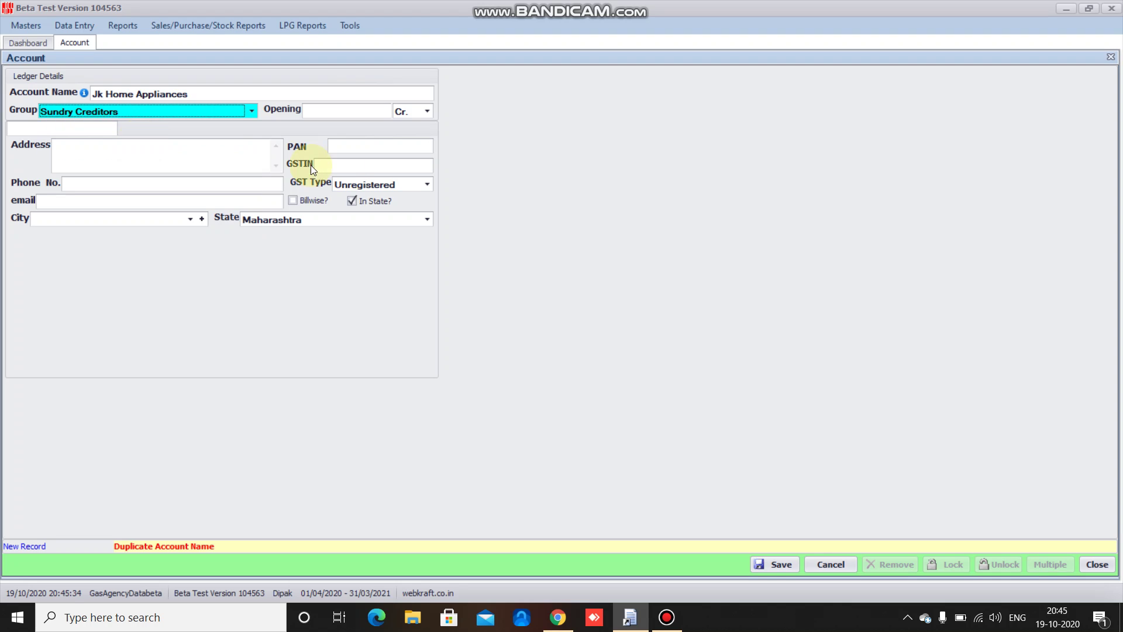
- Add GSTIN 27GHJKL9876D1ZA with Regular GST type and attempt to save
click(342, 164)
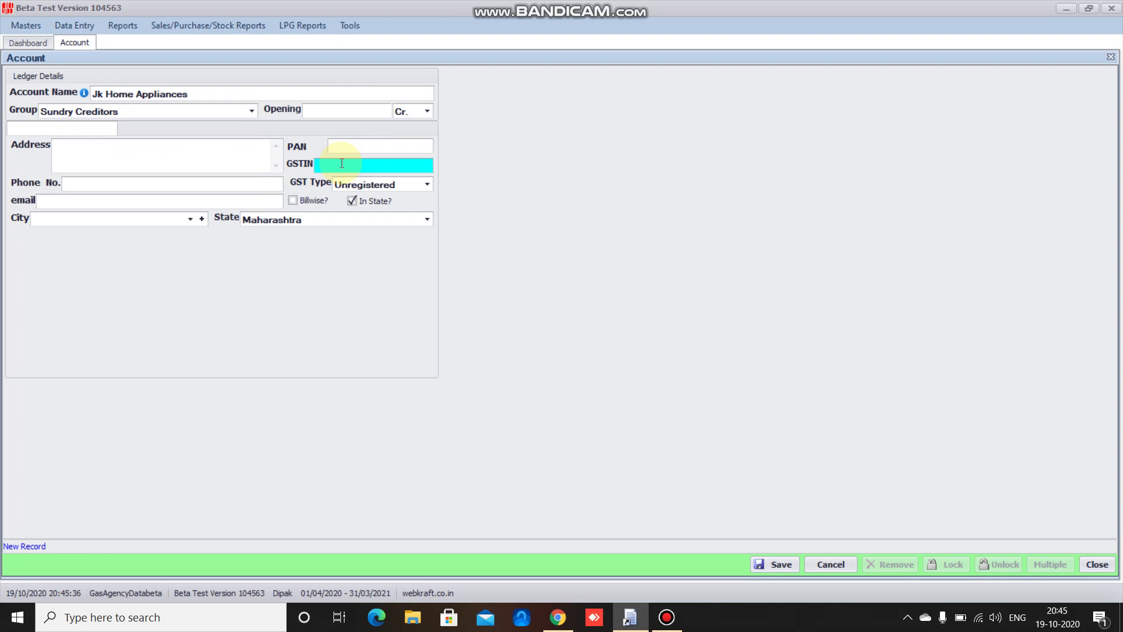
text(27)
text(5678)
key(BackSpace)
key(BackSpace)
key(BackSpace)
key(BackSpace)
text(GHJ)
text(KL)
text(9876)
text(D)
text(1ZA)
click(425, 184)
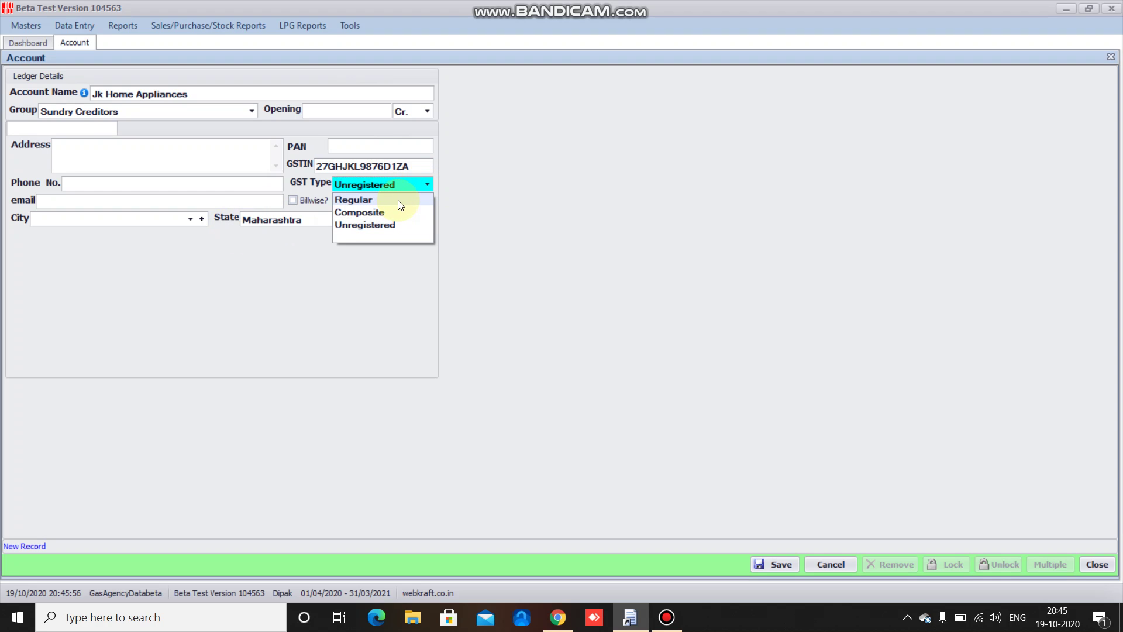
click(400, 202)
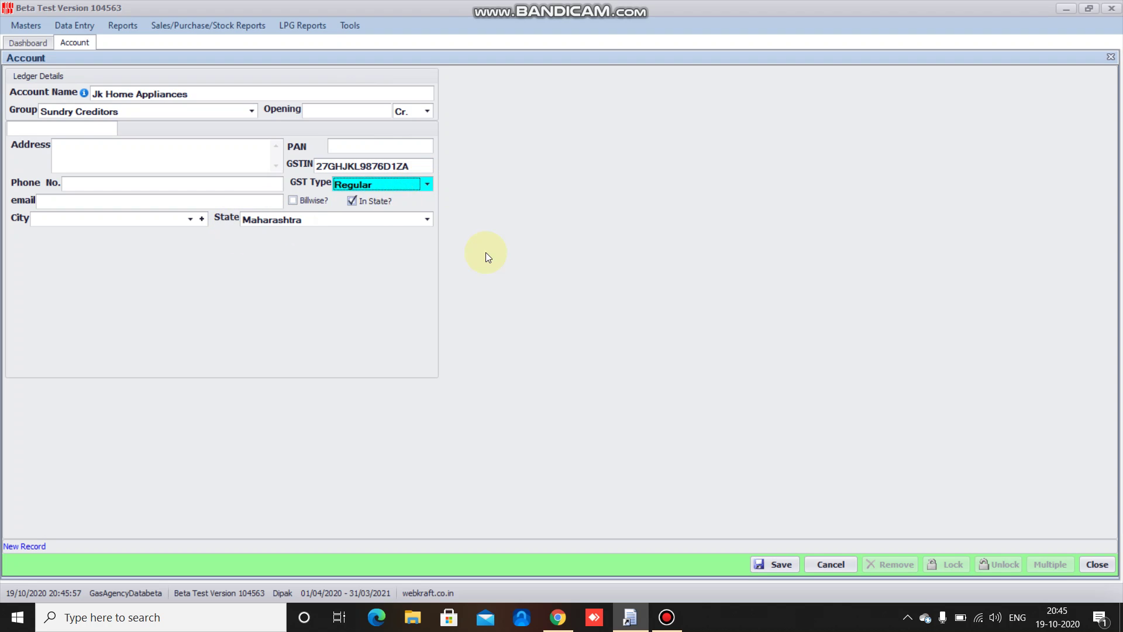
click(779, 565)
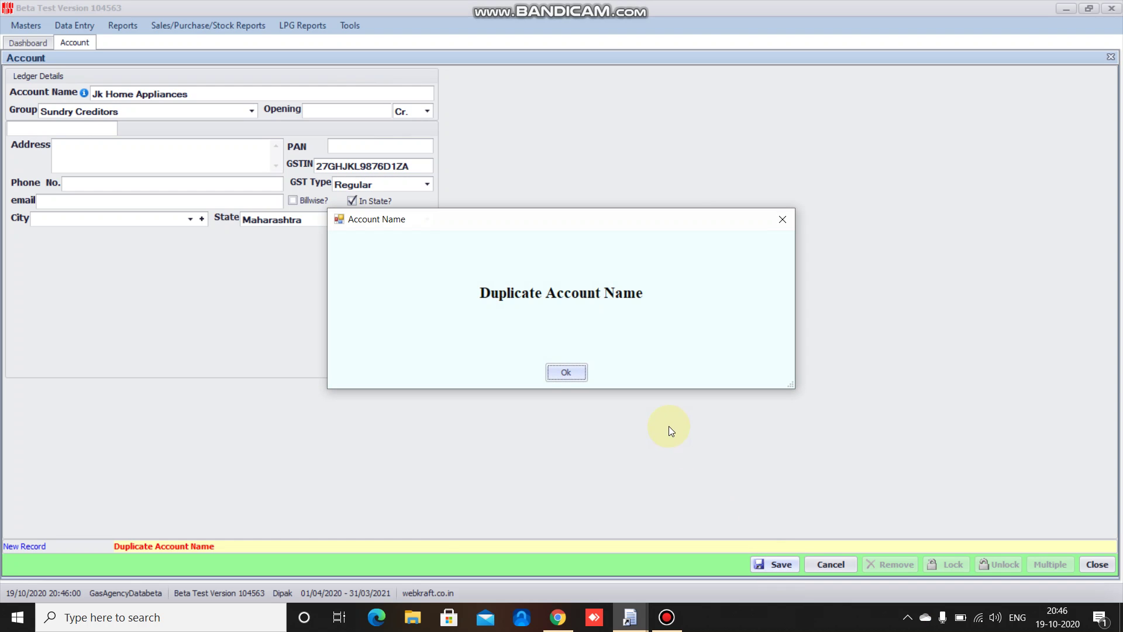
- Dismiss the duplicate-name warning, rename the account to 'JK Enterprises' and save it
click(564, 374)
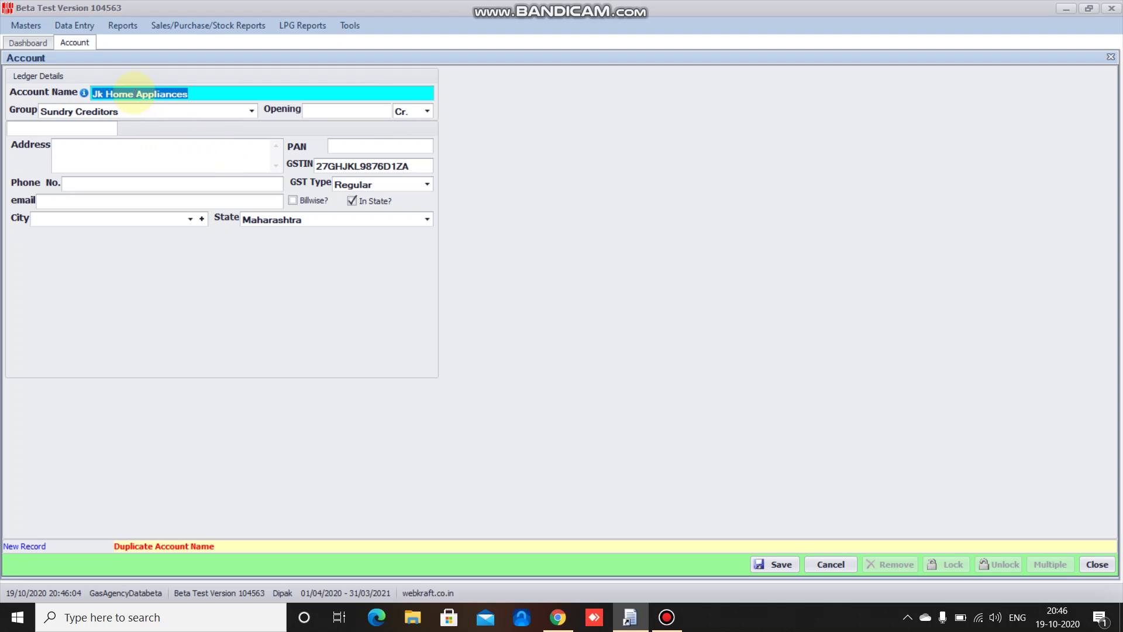
click(104, 94)
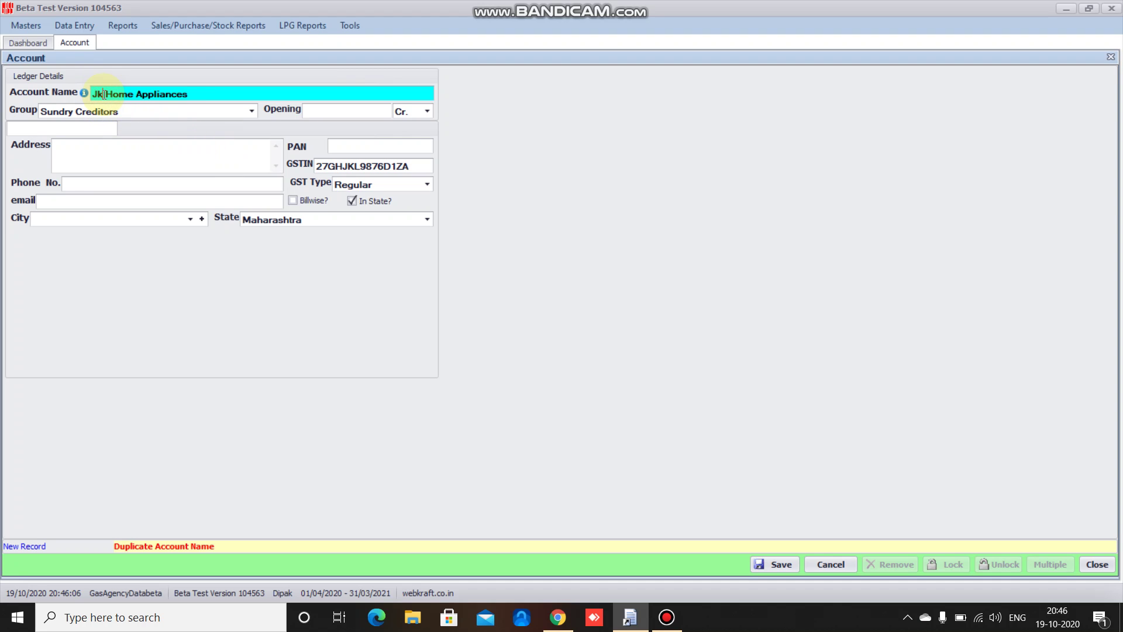
key(BackSpace)
text(a)
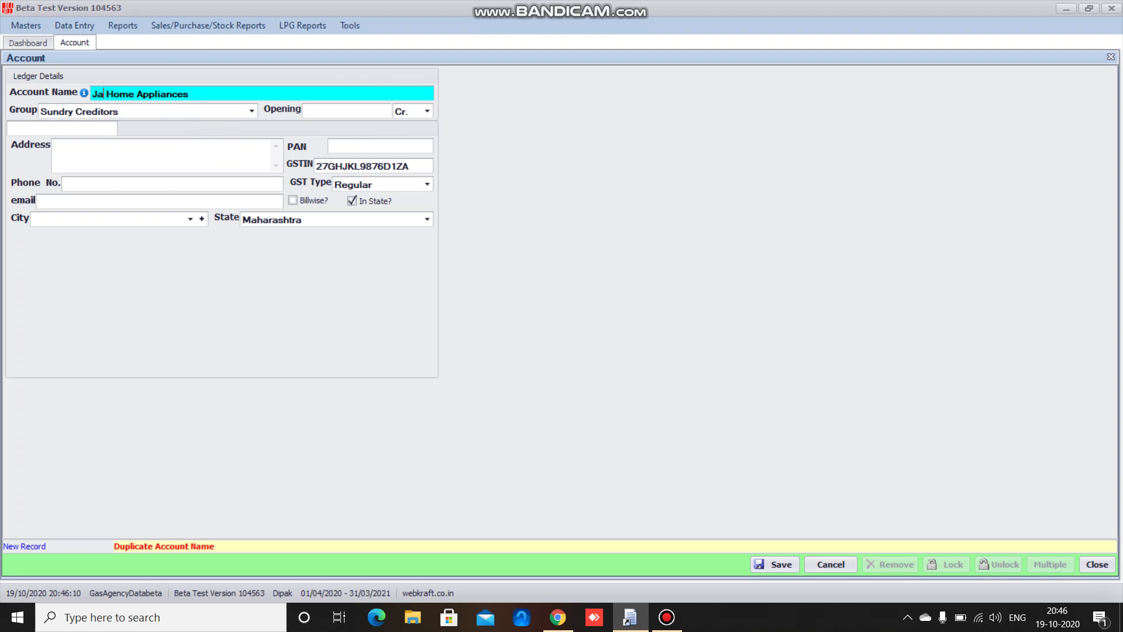
text(ck)
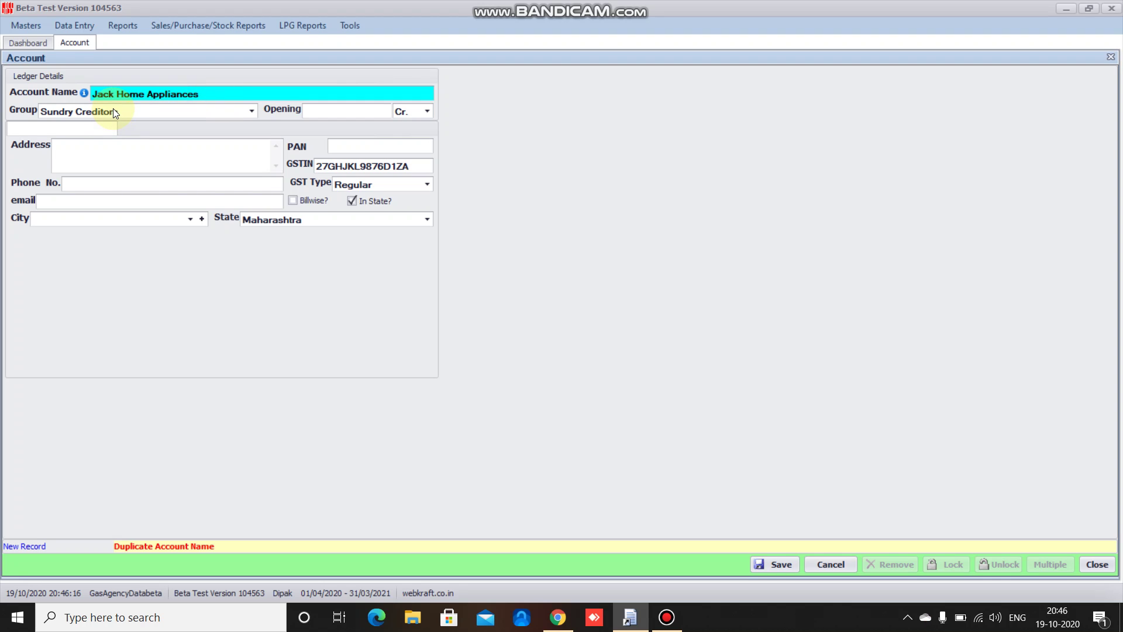
key(BackSpace)
key(BackSpace)
key(BackSpace)
text(K)
mouse_move(206, 96)
mouse_down()
mouse_move(81, 93)
mouse_move(110, 97)
mouse_up()
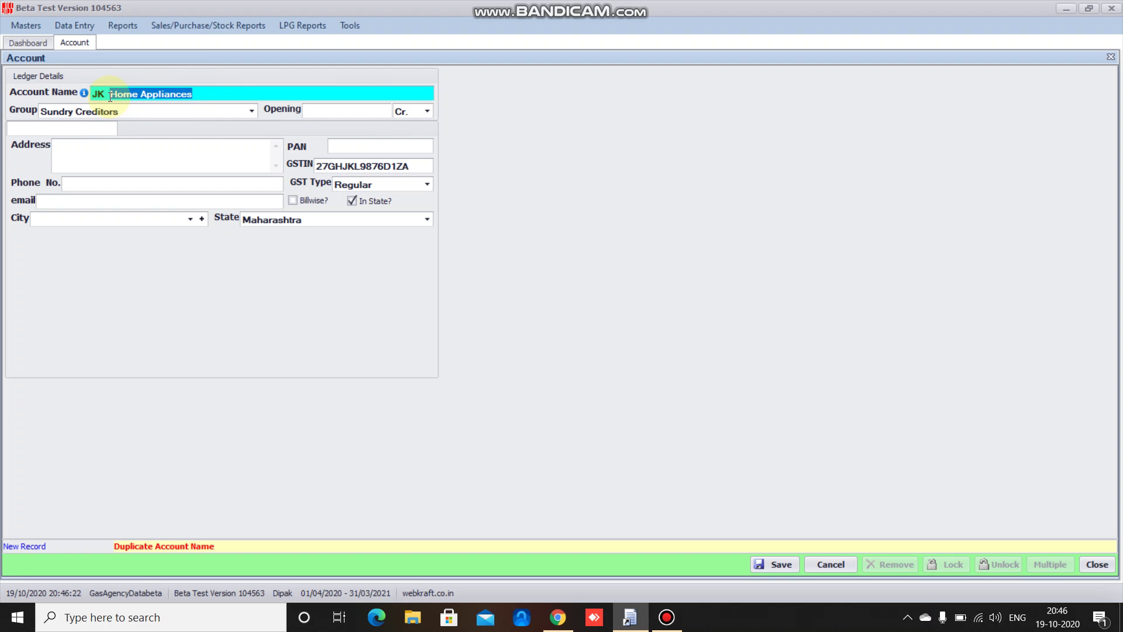
text(En)
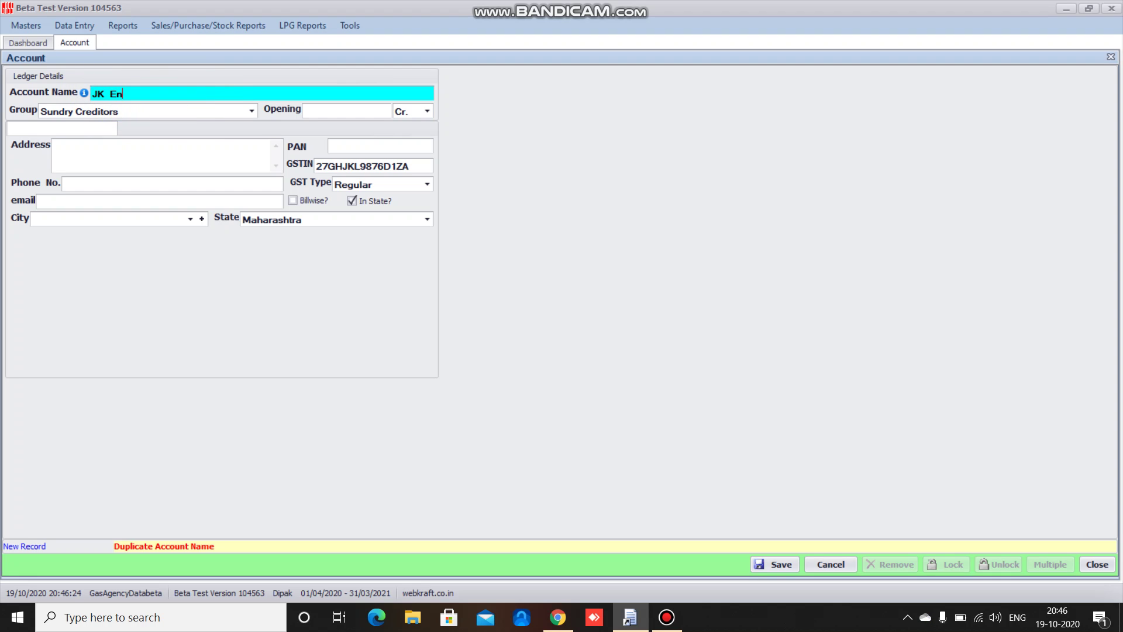
text(terpris)
text(es)
click(776, 564)
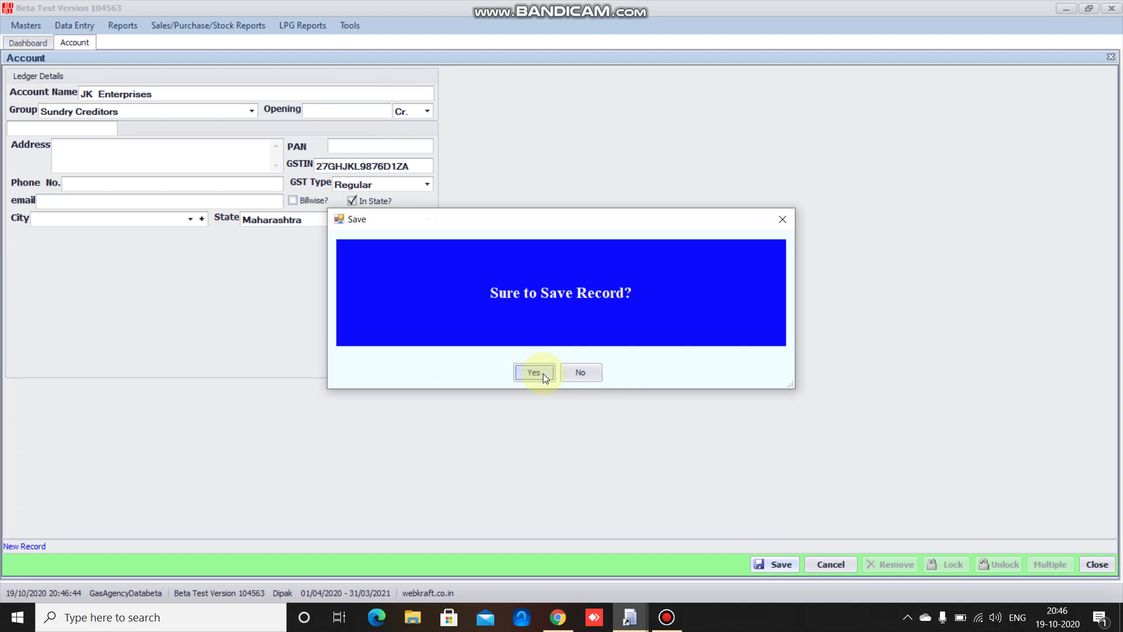
click(543, 373)
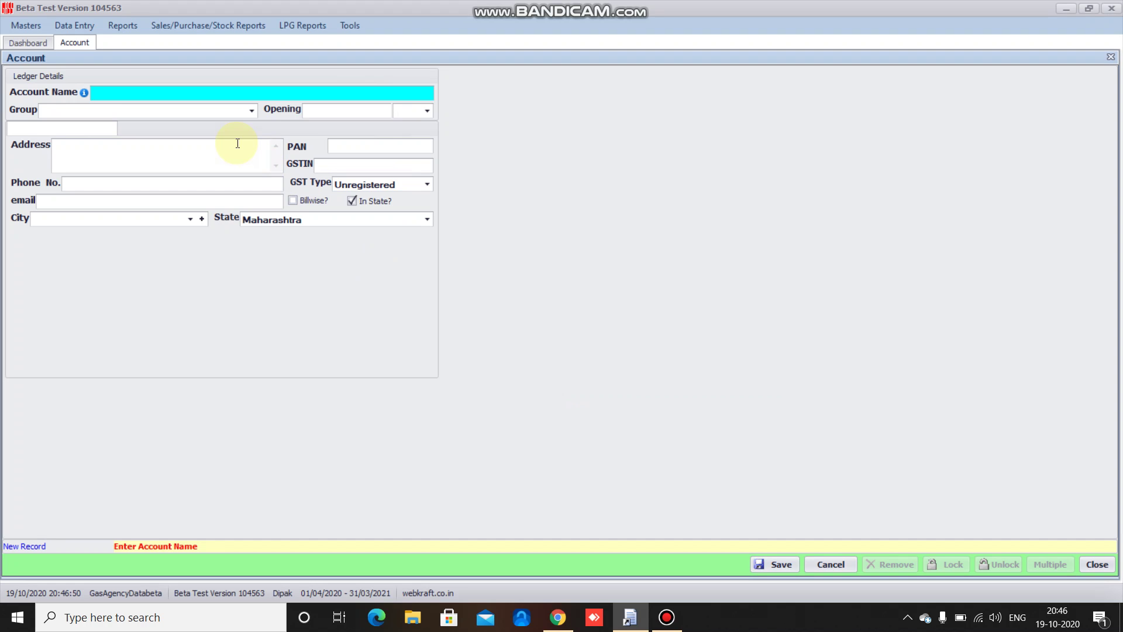
- Save account 'ICICI Bank' in the Bank Accounts group with address Mumbai Central
text(IC)
text(ICI B)
text(ank)
click(253, 111)
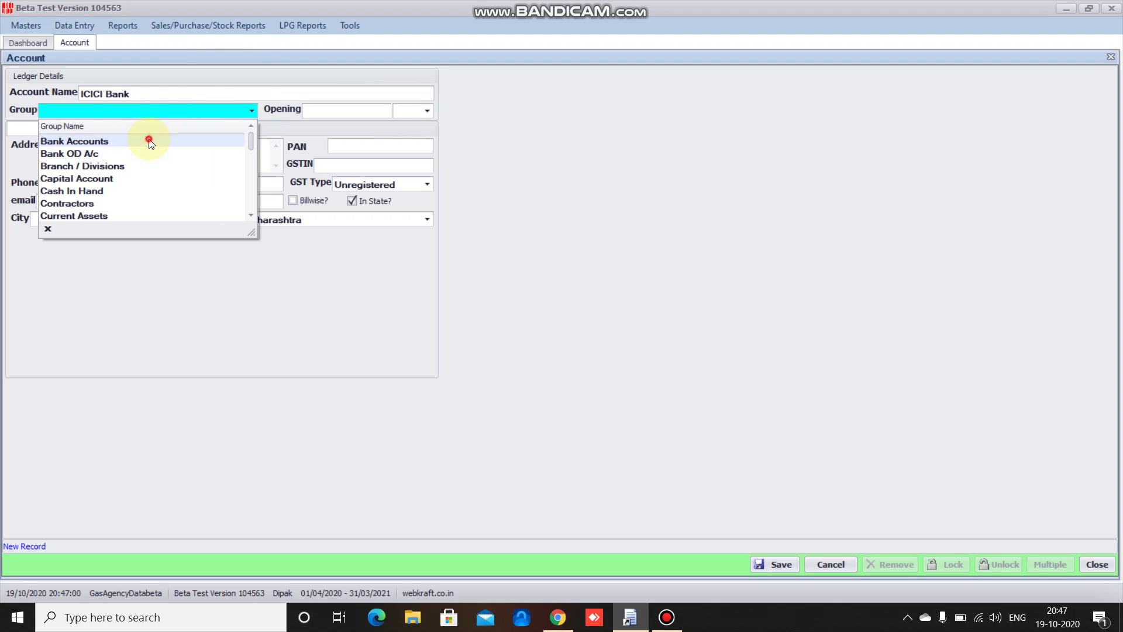
click(149, 141)
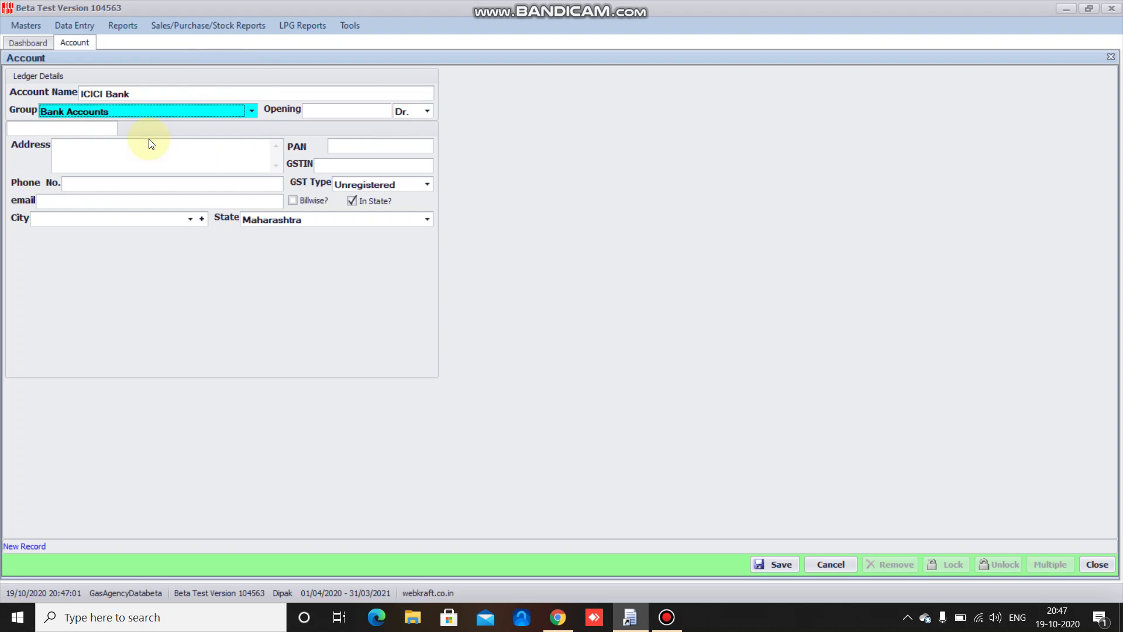
click(175, 158)
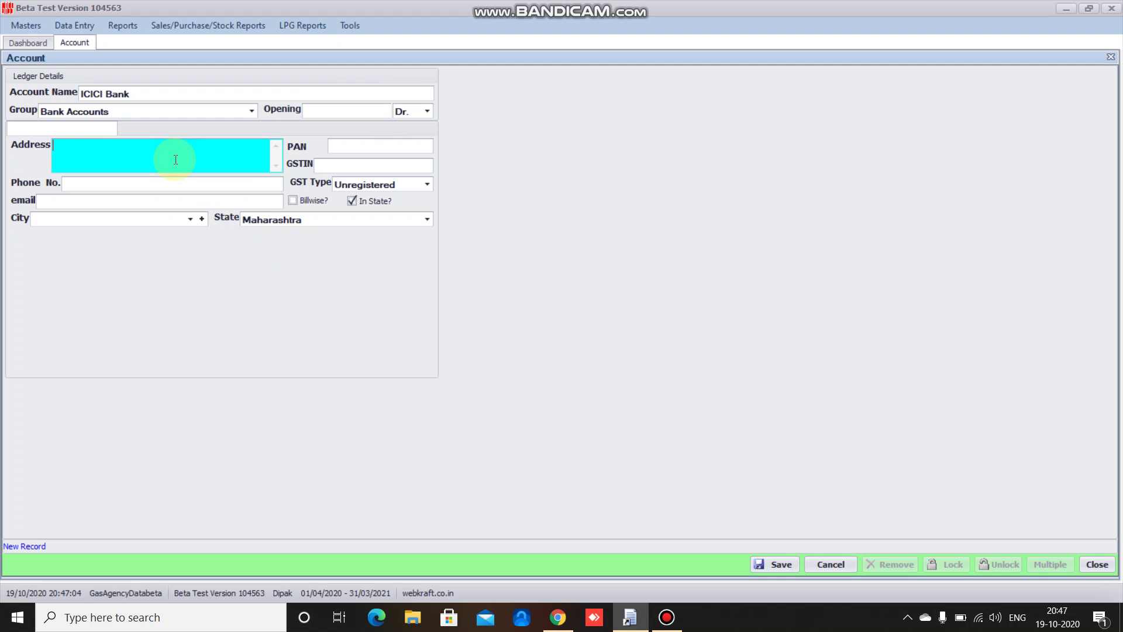
text(Mumba)
text(i Cwnt)
text(ral)
key(BackSpace)
key(BackSpace)
key(BackSpace)
key(BackSpace)
key(BackSpace)
key(BackSpace)
key(BackSpace)
text(Centr)
text(al)
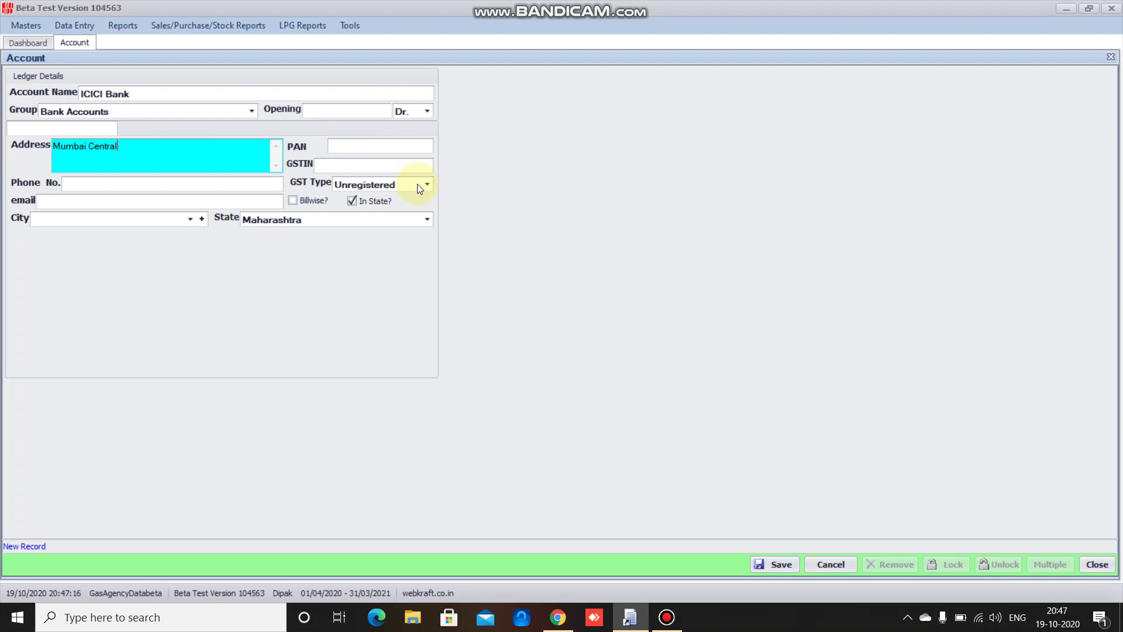
click(778, 564)
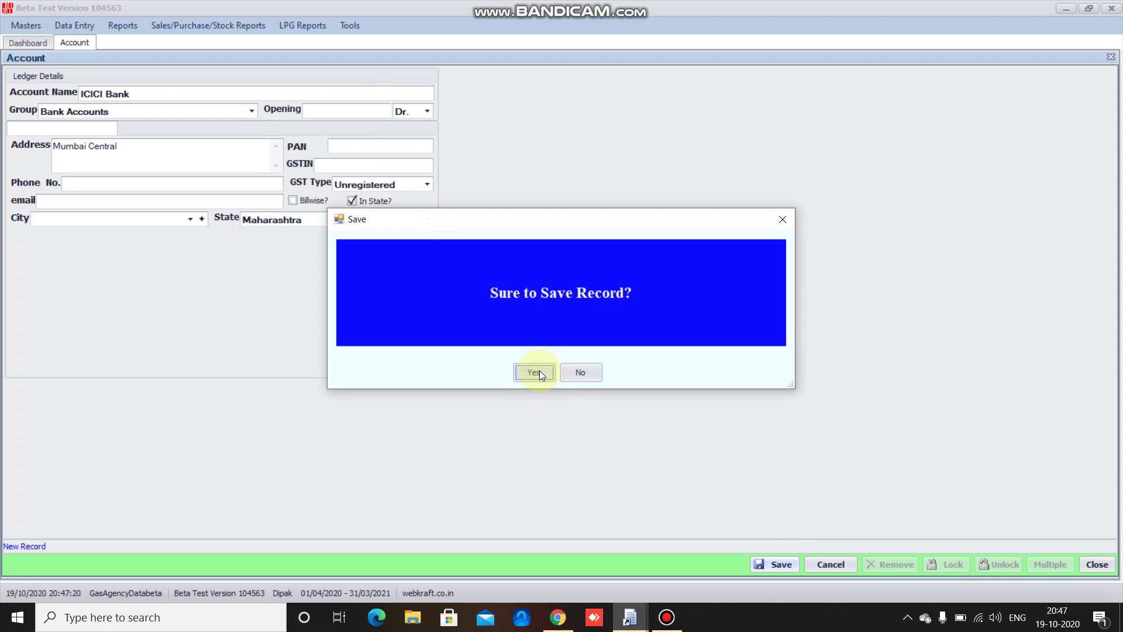
click(535, 372)
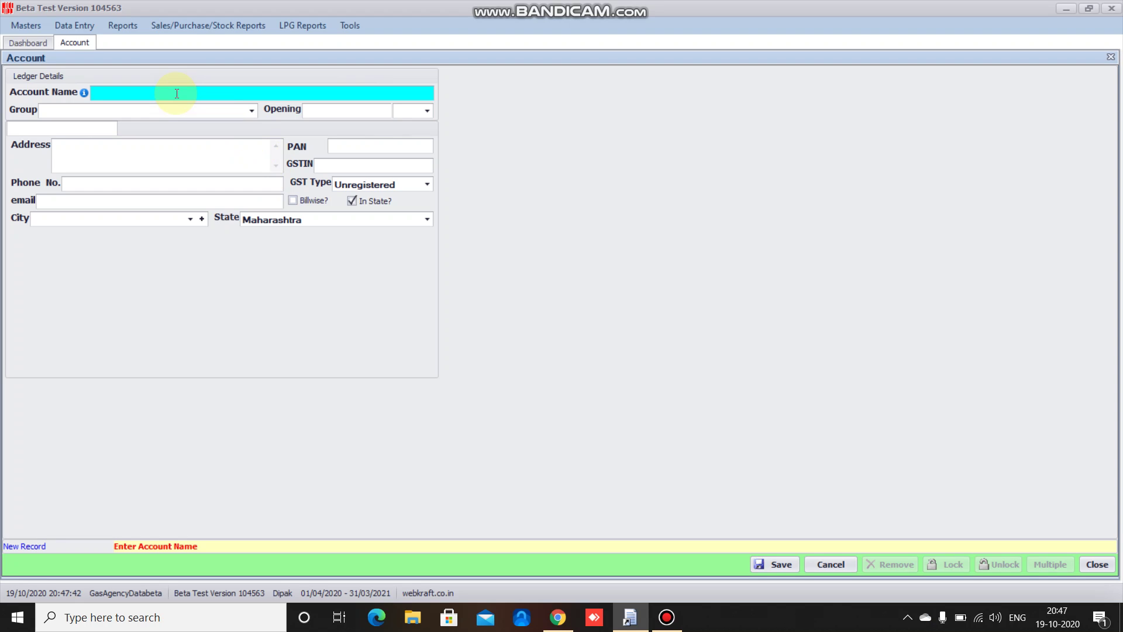
- Enter account 'Dominos' in Sundry Debtors with a placeholder complete address
text(Do)
text(minos)
click(253, 111)
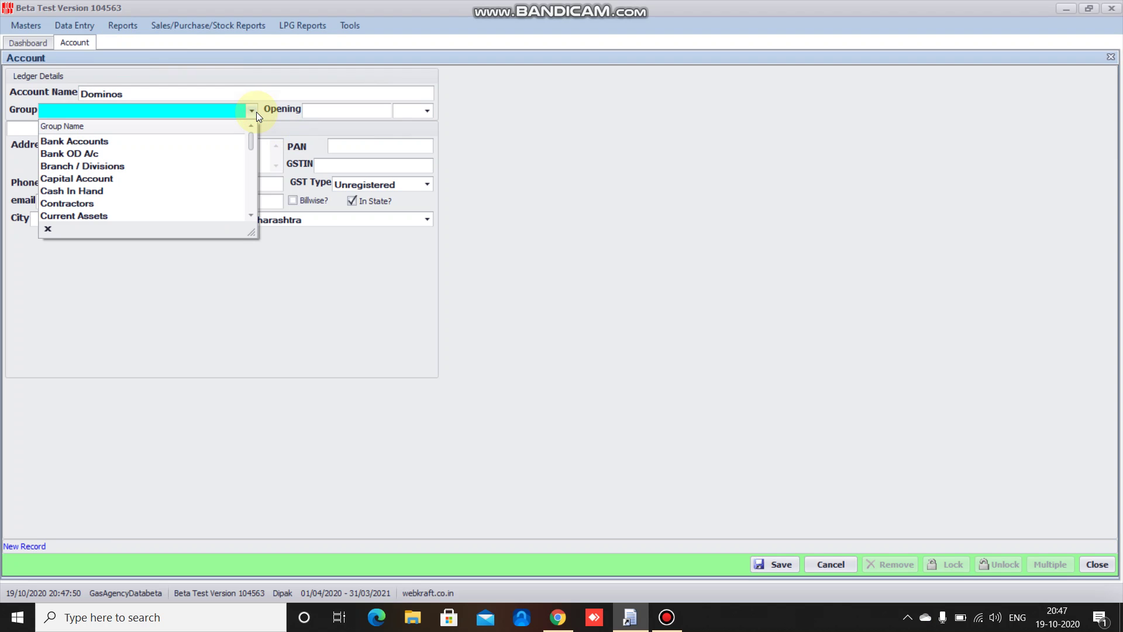
text(Sun)
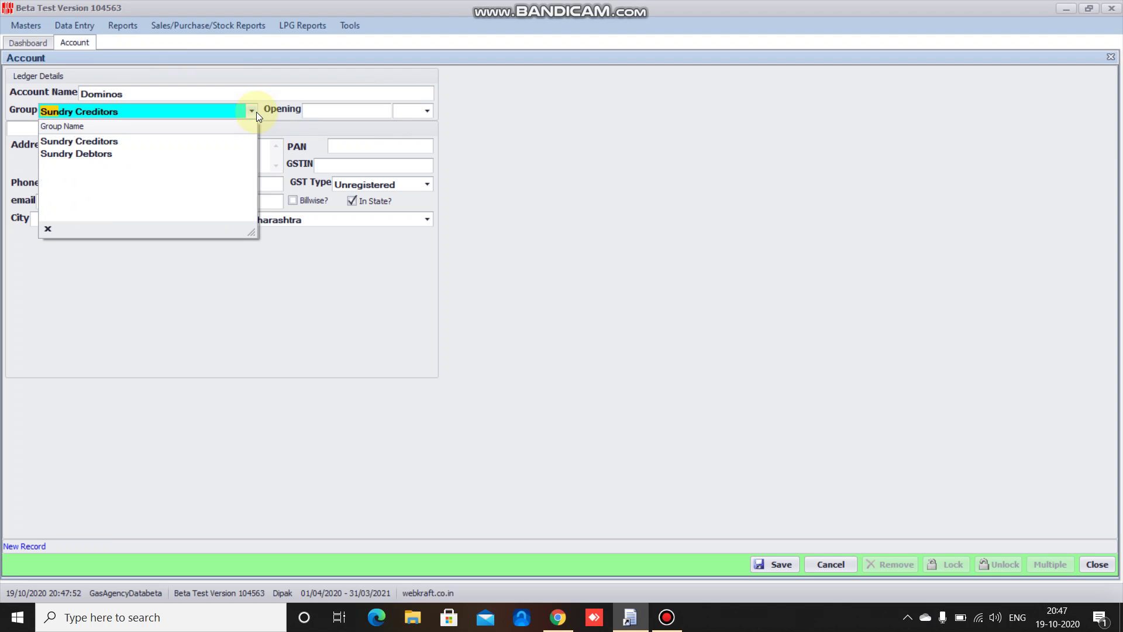
text(dry)
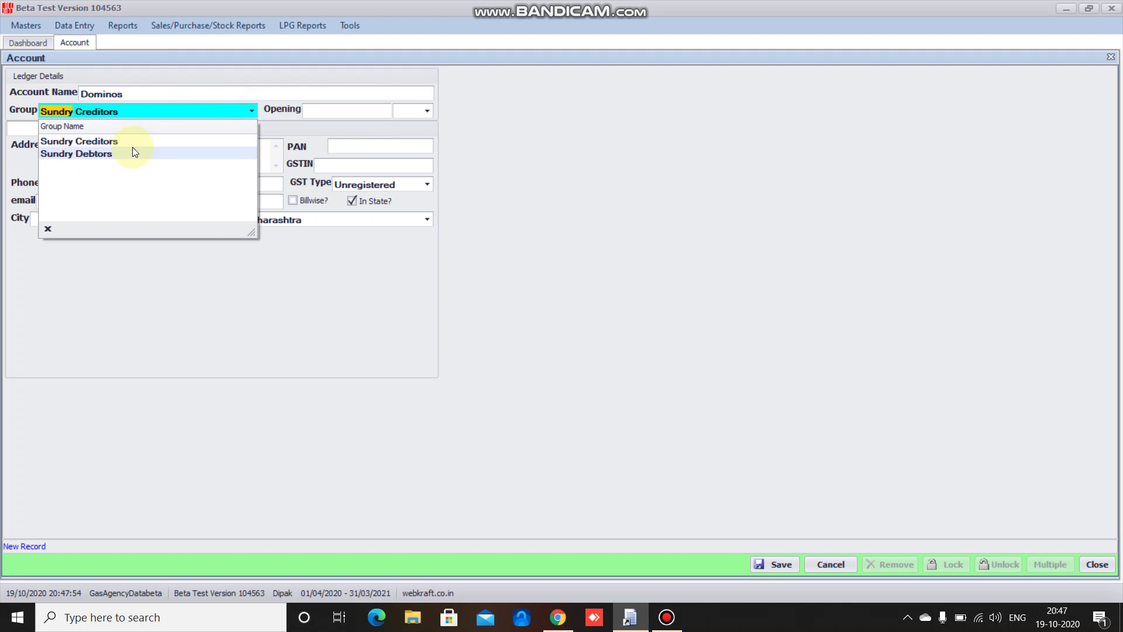
click(123, 157)
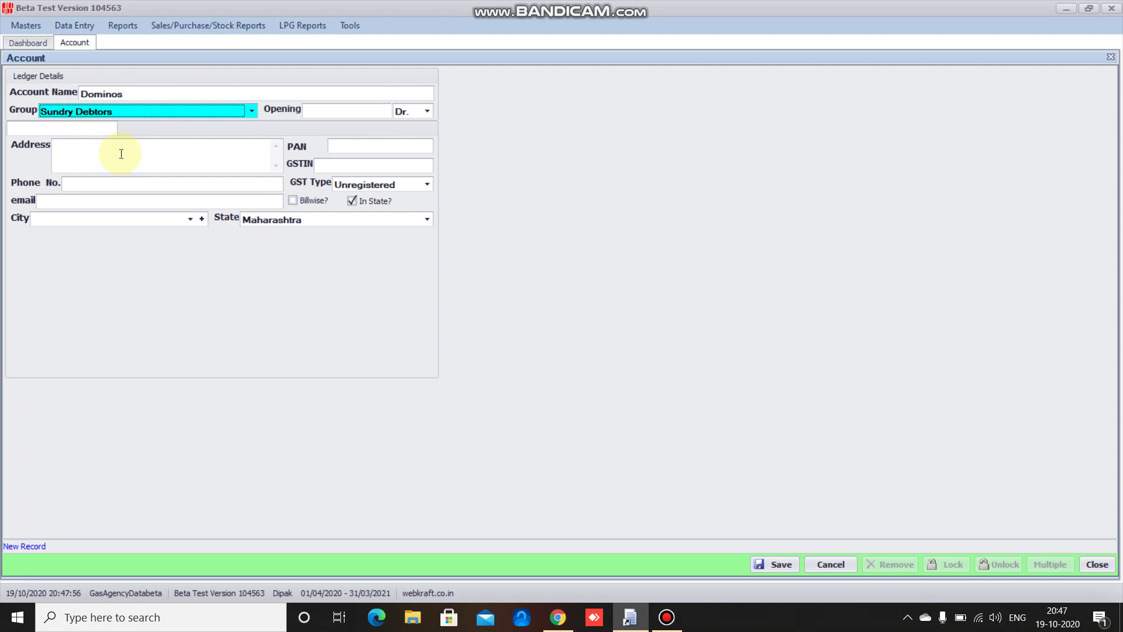
click(121, 154)
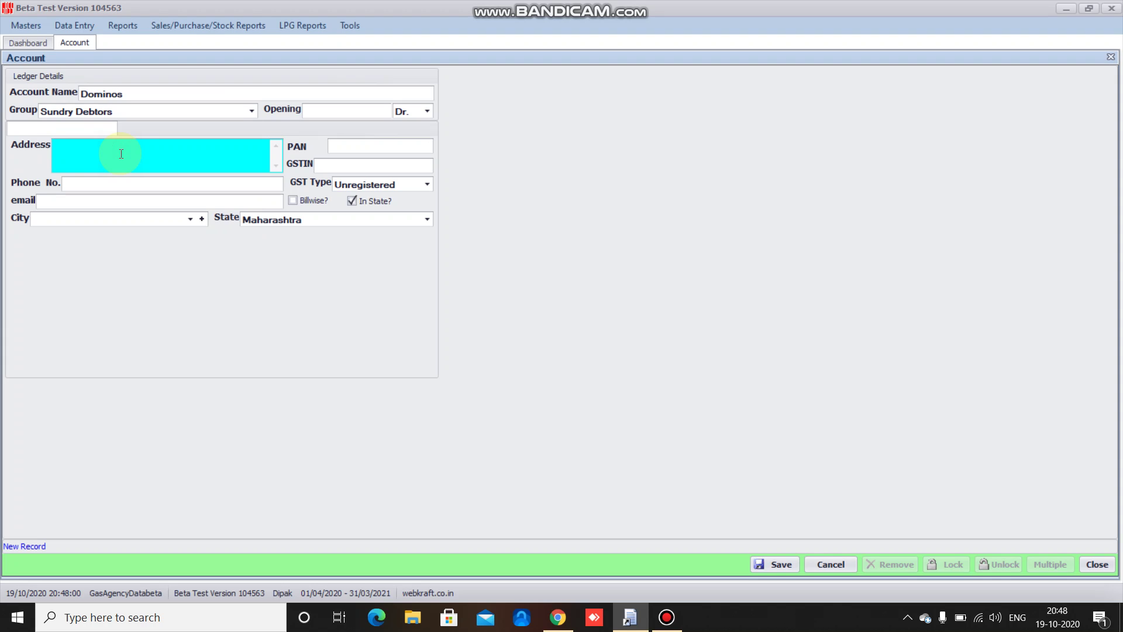
text(Comple)
text(te Addr)
text(ess)
text(-----)
text(..............)
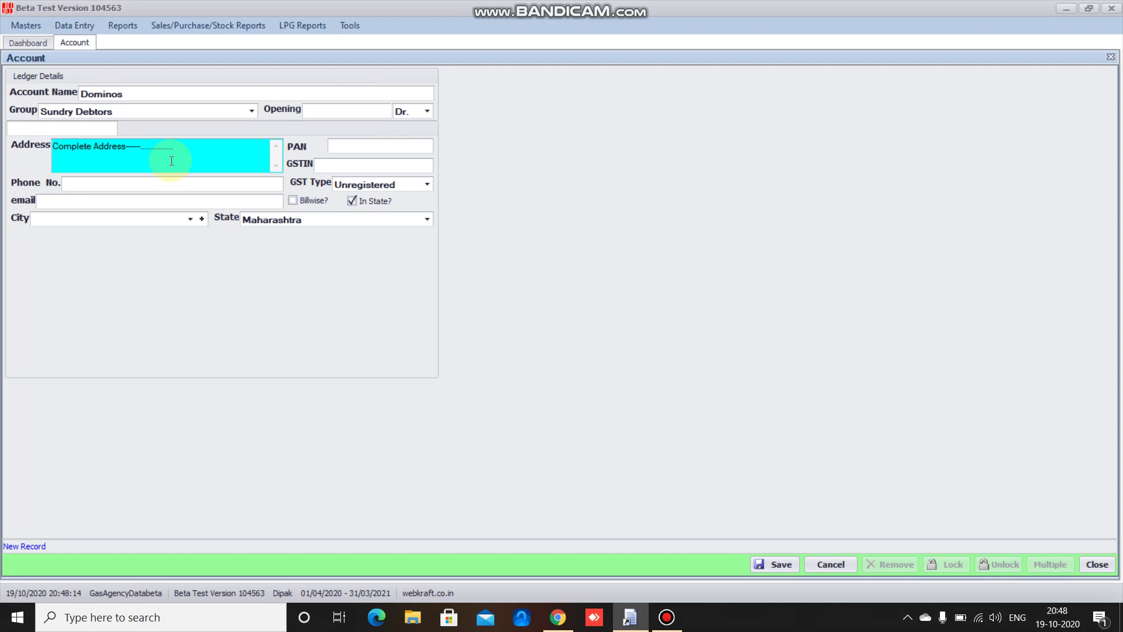
- Give Dominos GSTIN 27YUIOL5432GZZZ and Regular GST type, then save
click(324, 167)
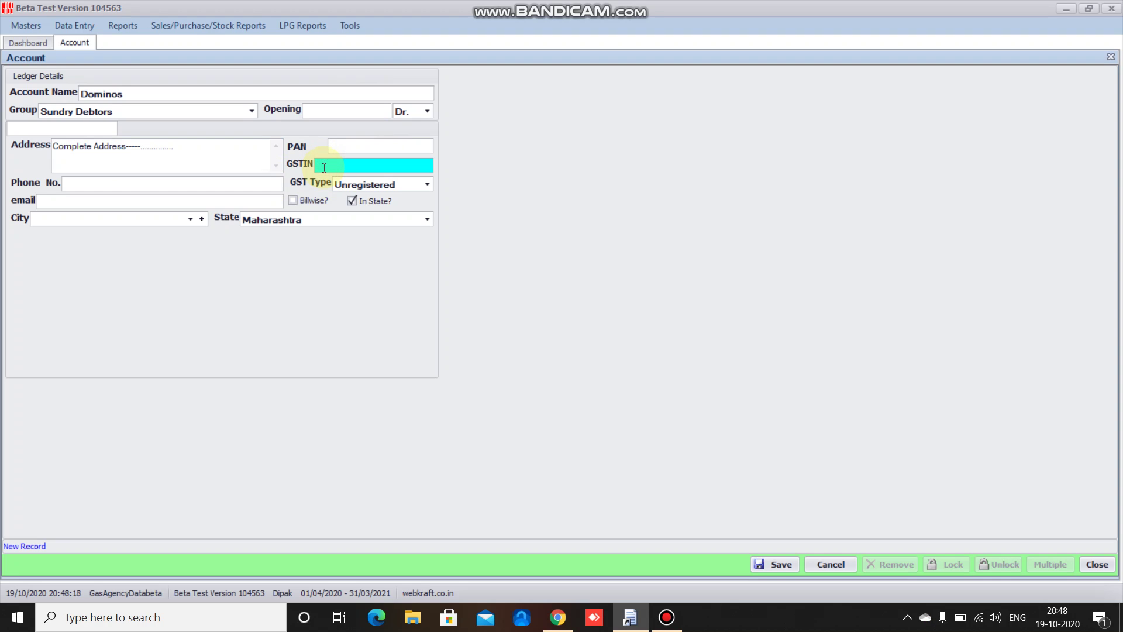
text(27YU)
text(IOL)
text(54321)
key(BackSpace)
text(G)
text(ZZZ)
click(427, 183)
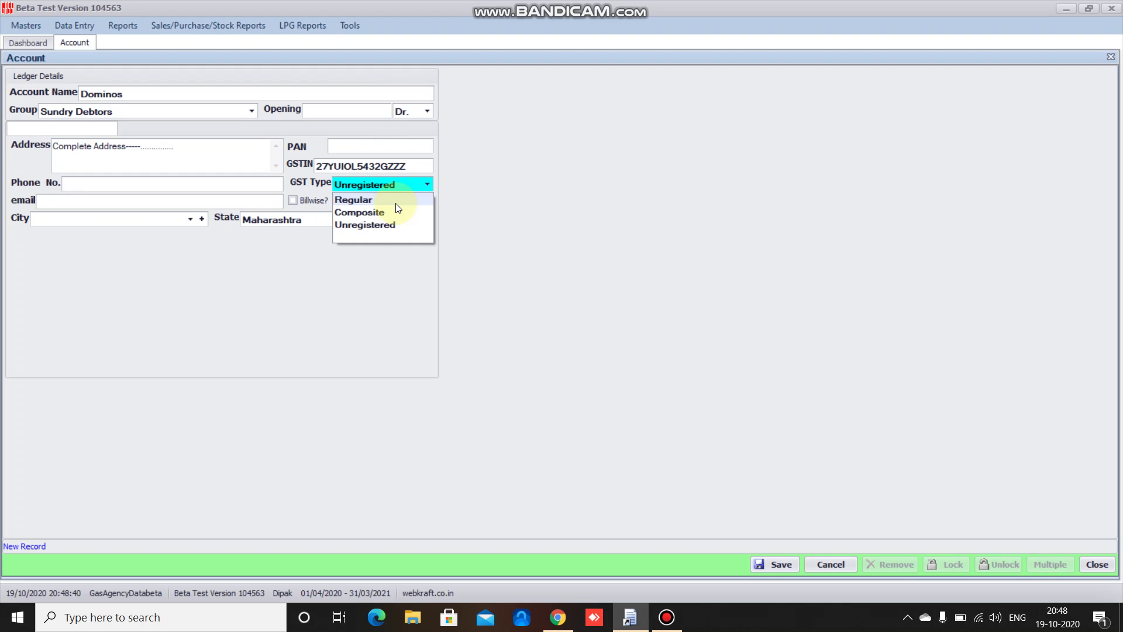
click(396, 202)
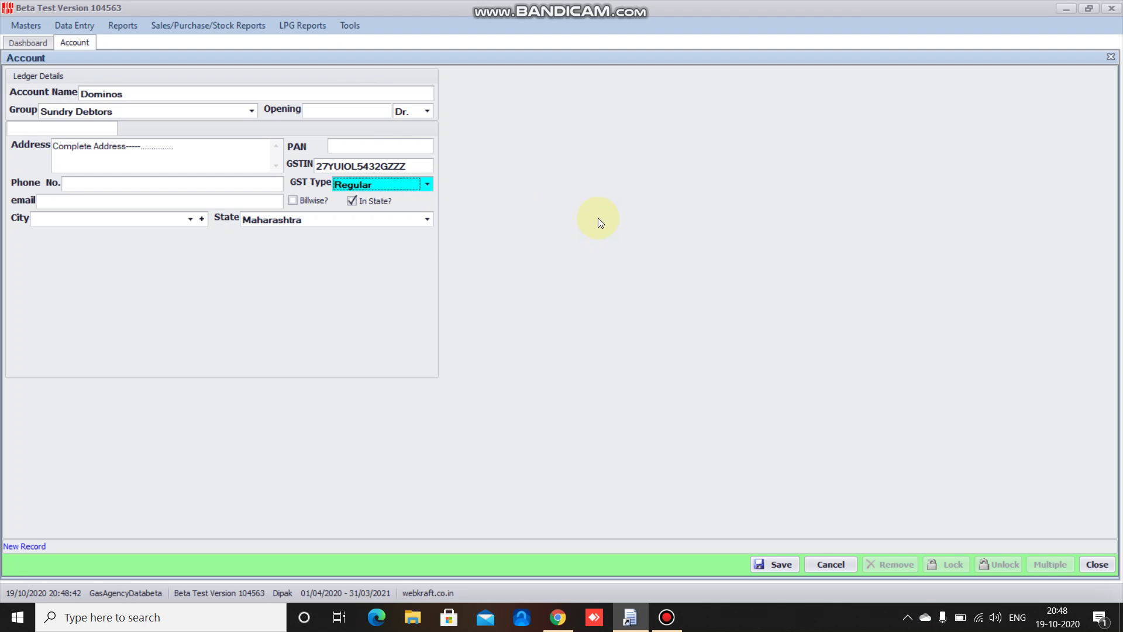
click(783, 566)
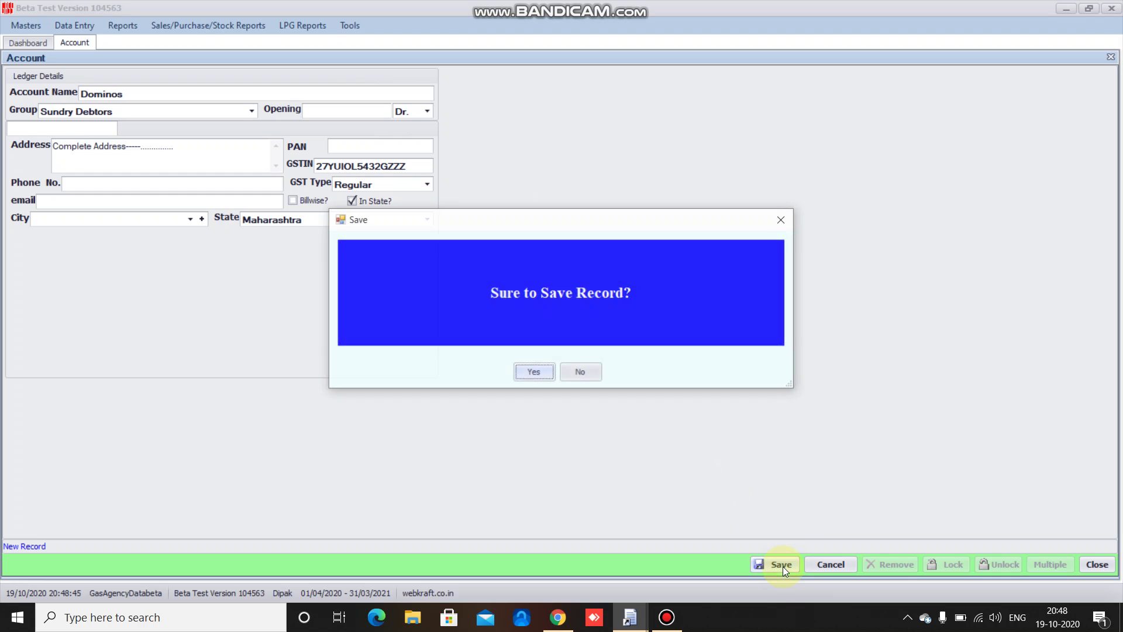
- Confirm the save prompt for the Dominos record
click(546, 374)
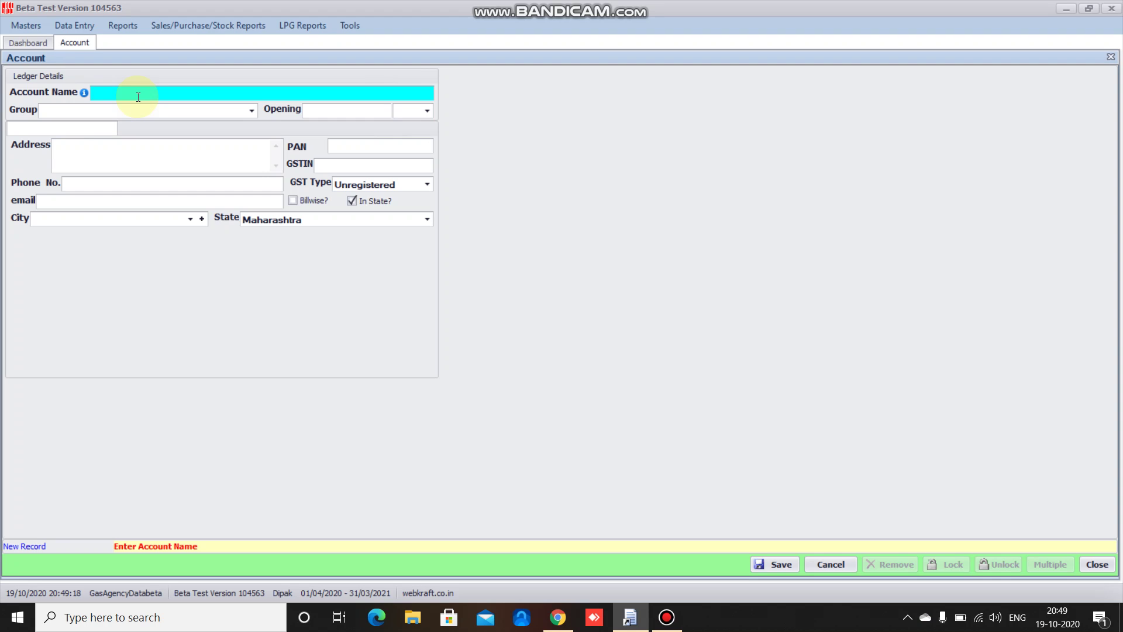
- Save account 'Telephone & Internet Expenses' in the Indirect Expenses group
text(Tel)
text(ephone )
text(& Inter)
text(net Ex)
text(penses)
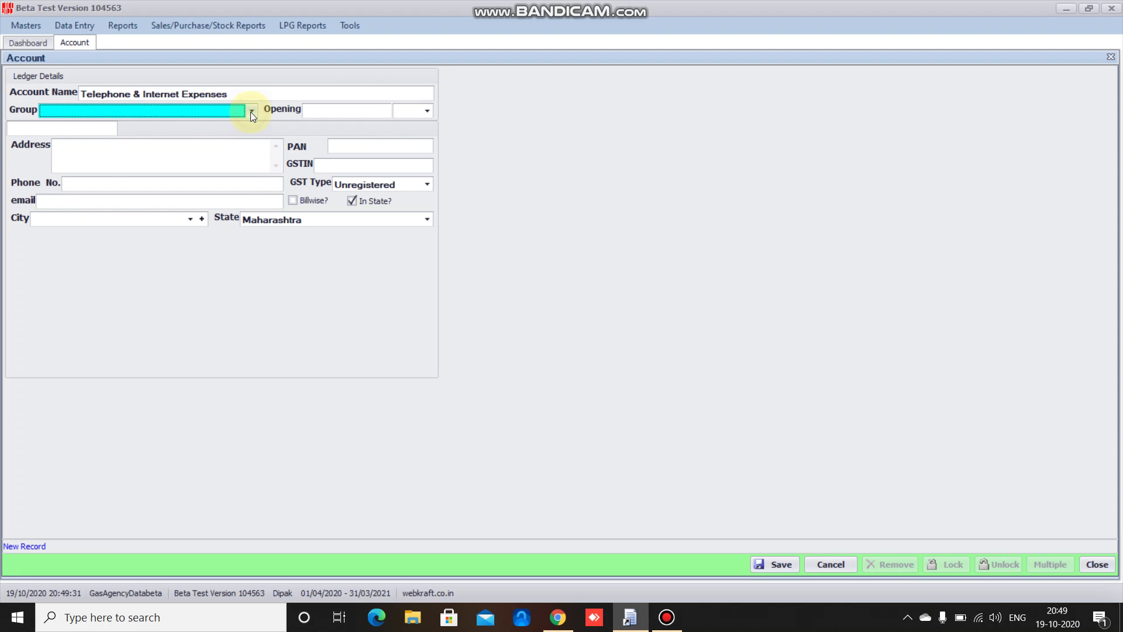
click(251, 111)
text(irect Expenses)
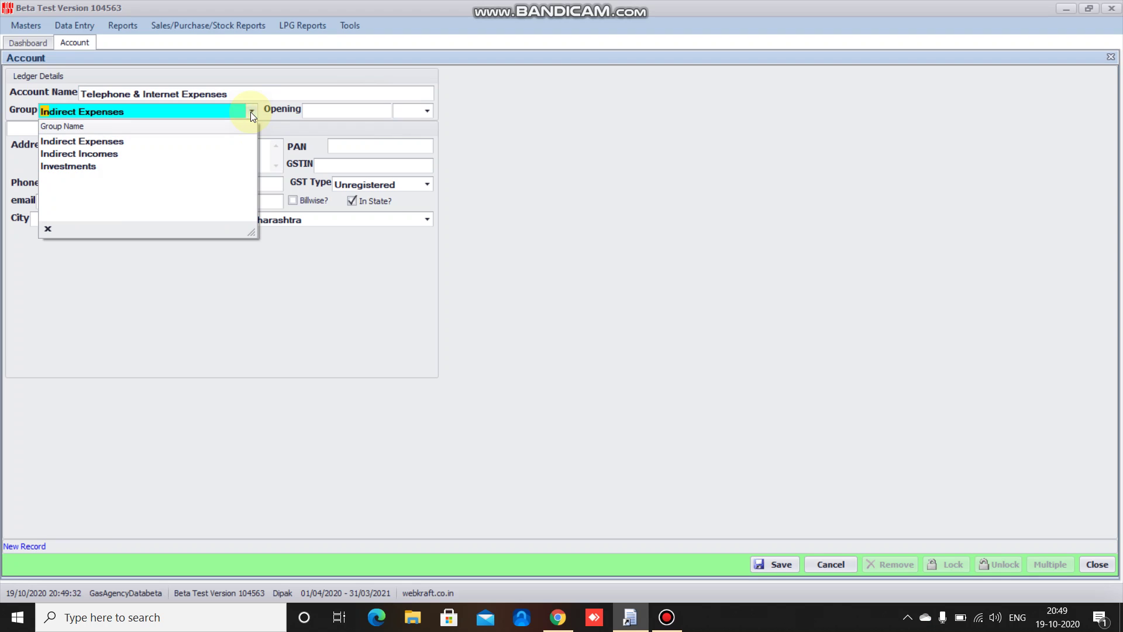
text(ndirect)
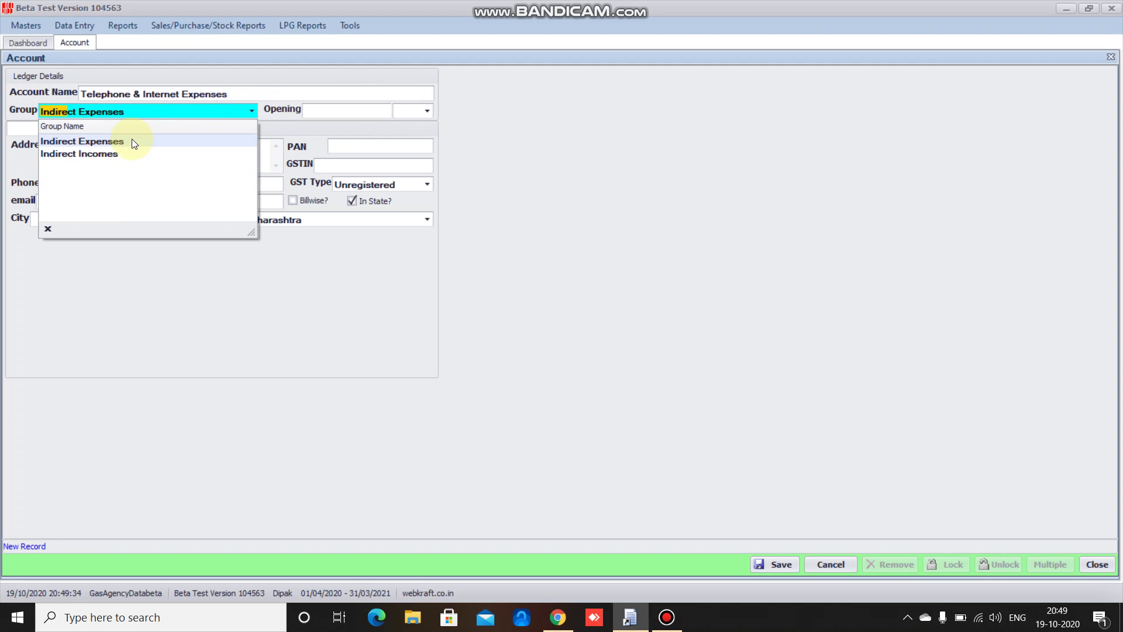
click(132, 141)
click(496, 248)
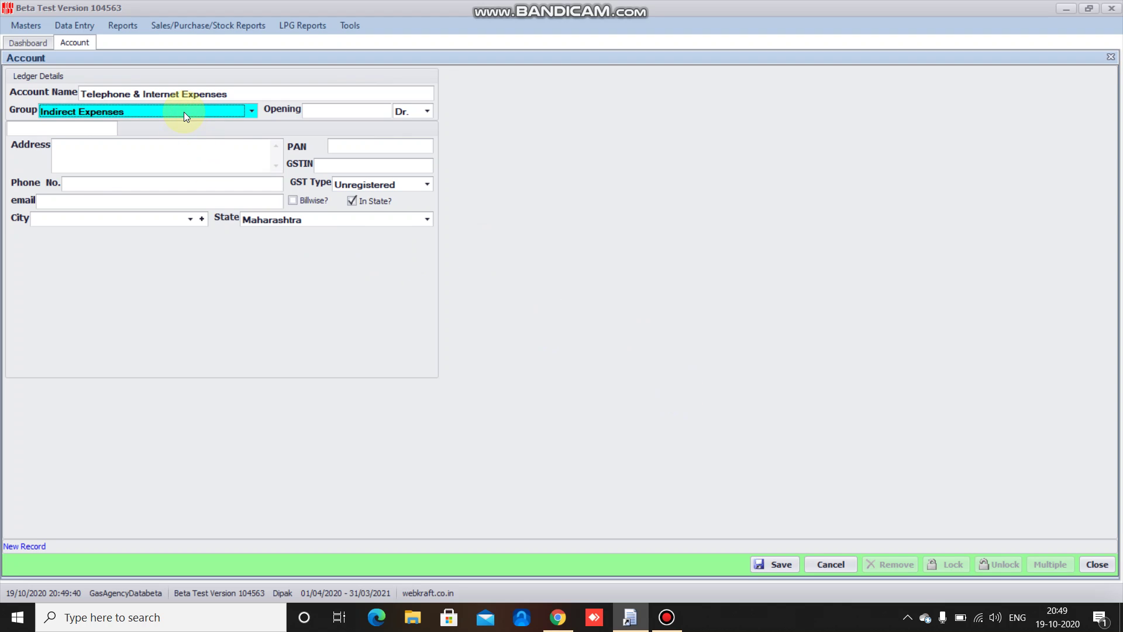
click(781, 564)
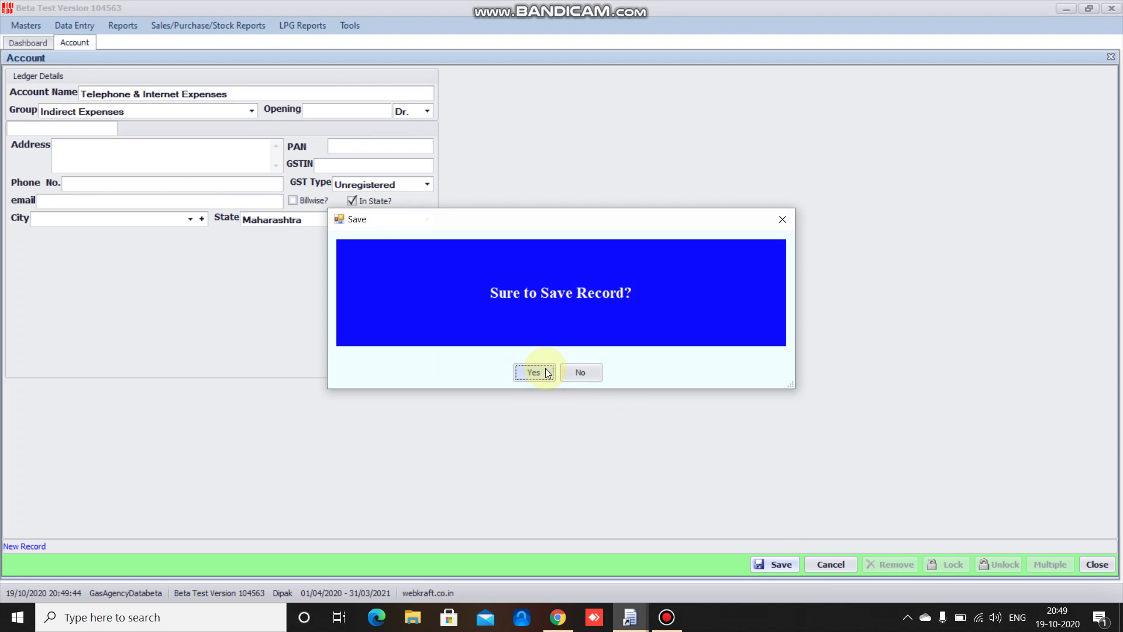
click(547, 374)
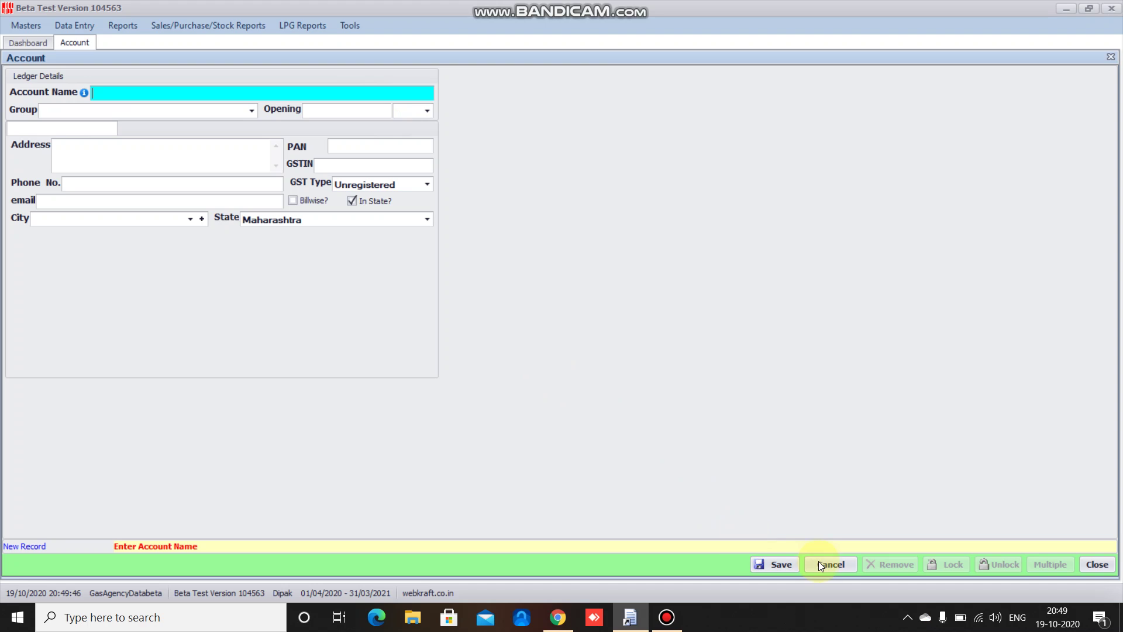
- Review Telephone & Internet Expenses, Dominos, ICICI Bank and JK Enterprises in the accounts list
click(819, 561)
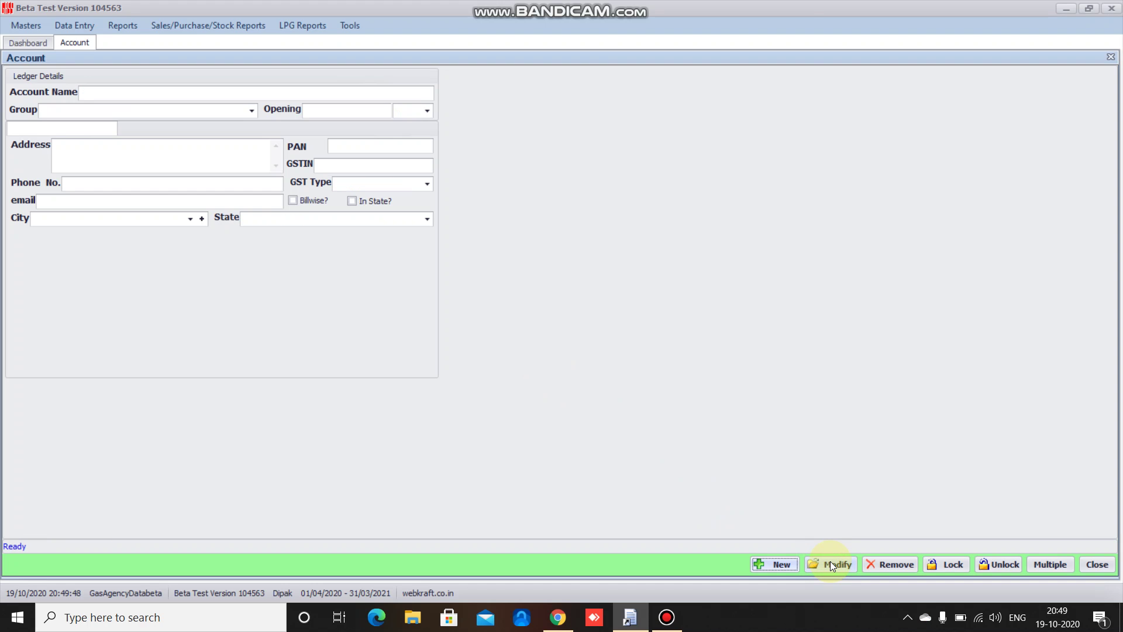
click(832, 564)
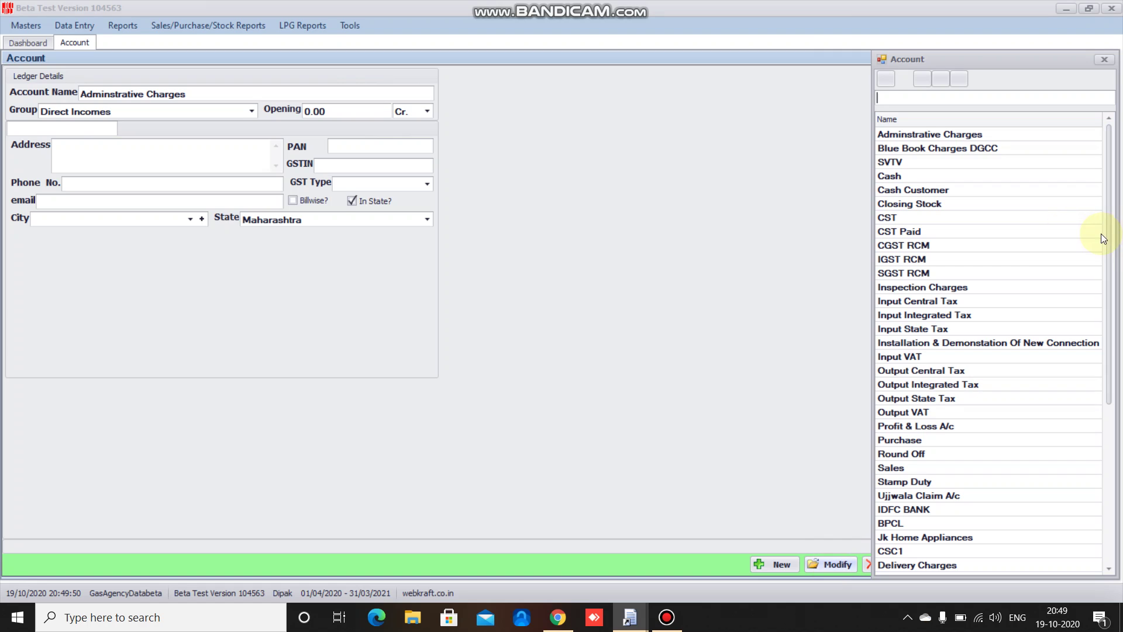
drag(1109, 234, 1109, 398)
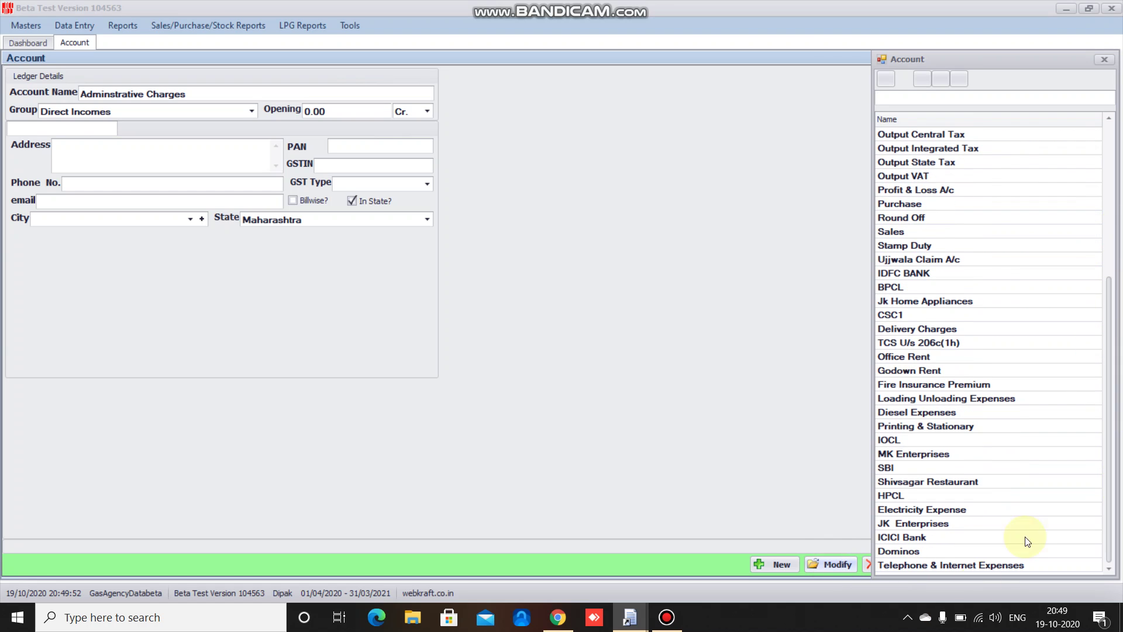
click(921, 566)
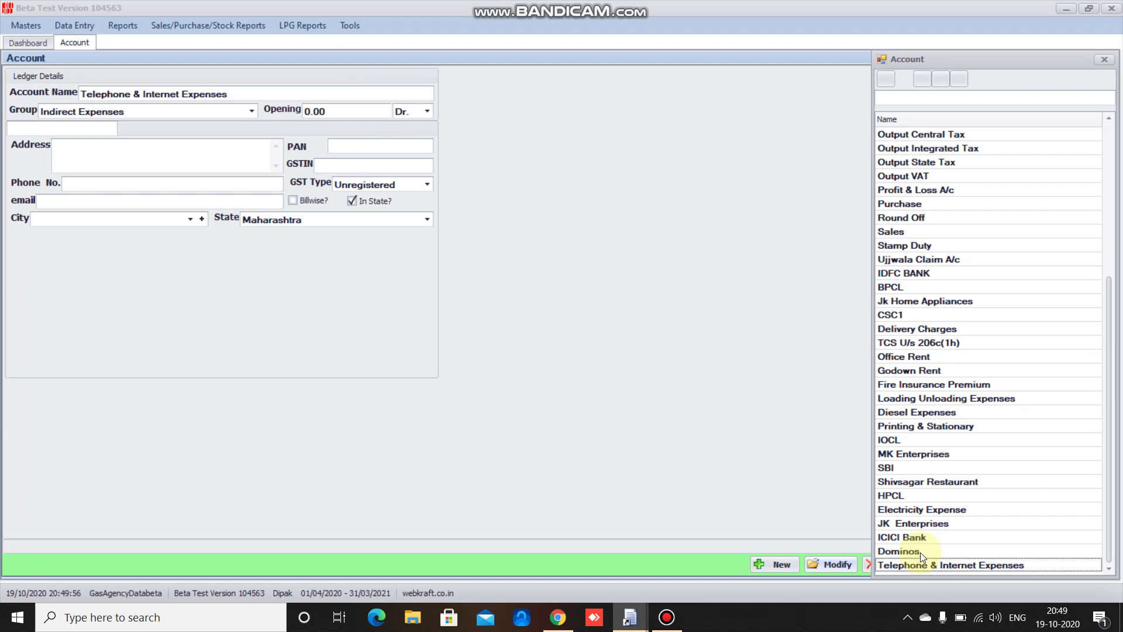
click(920, 552)
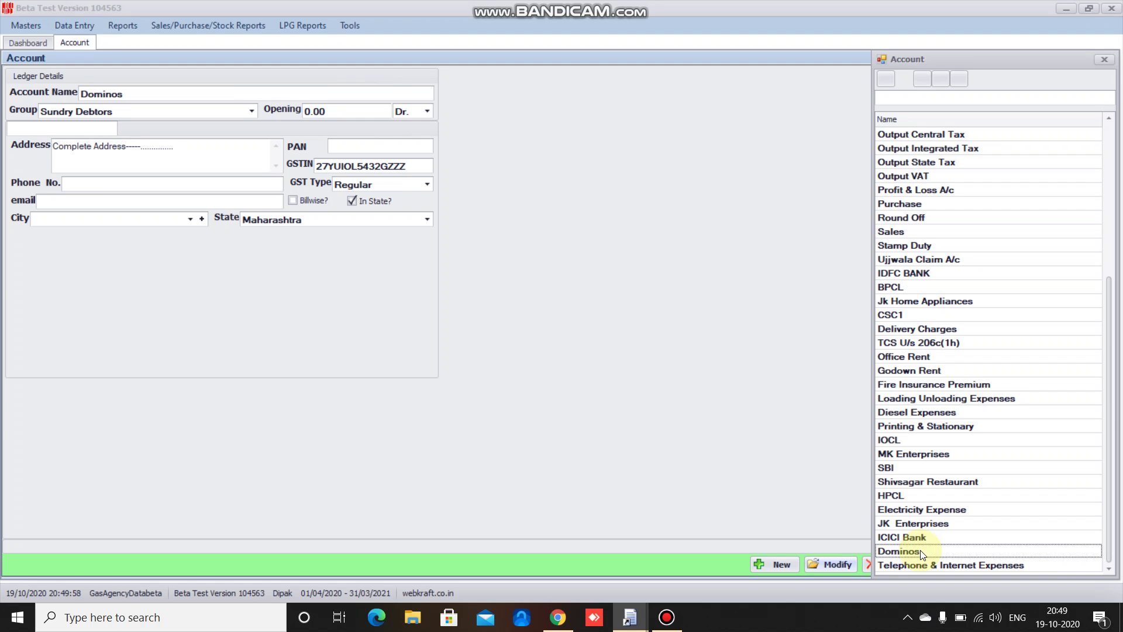
click(922, 539)
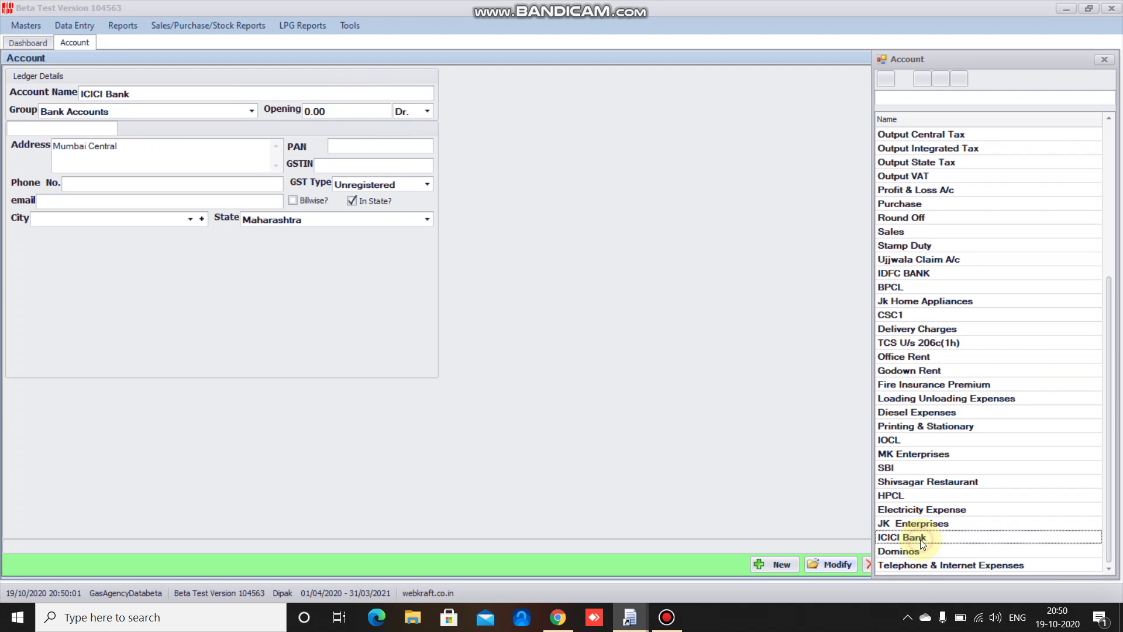
click(921, 524)
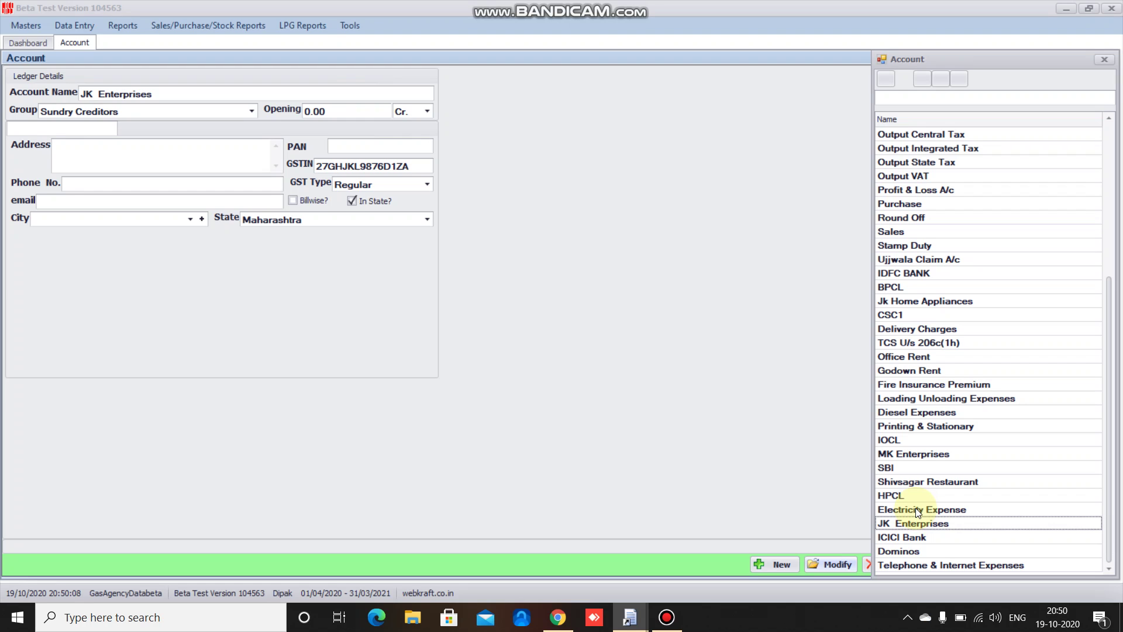
- Review the HPCL, Office Rent and Shivsagar Restaurant accounts, then return to Office Rent
click(902, 497)
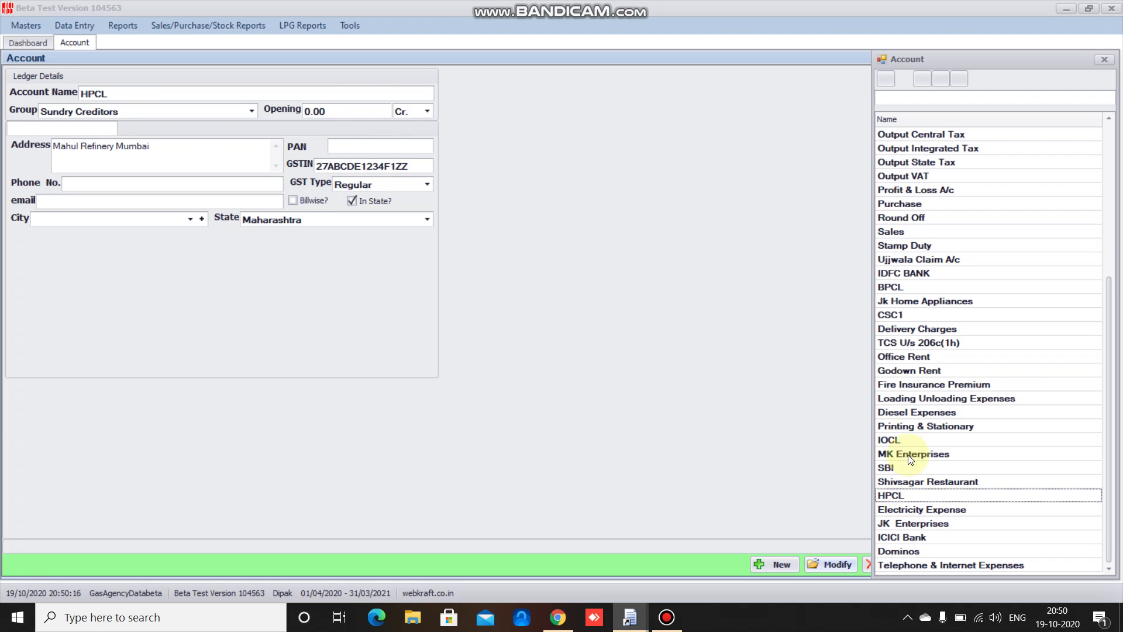
click(915, 358)
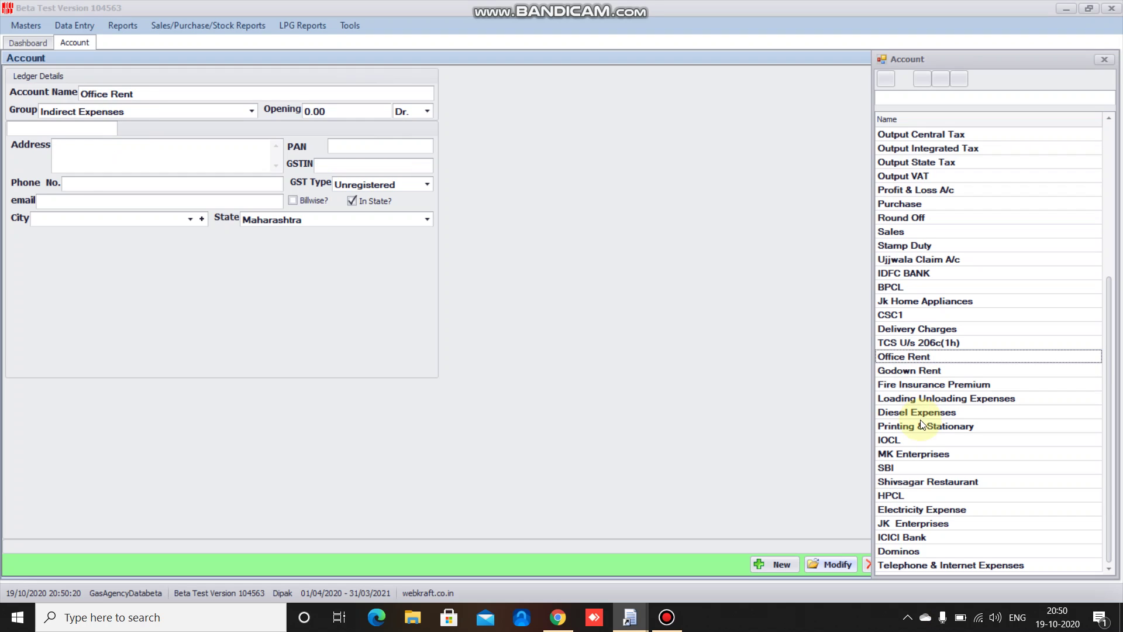
click(909, 490)
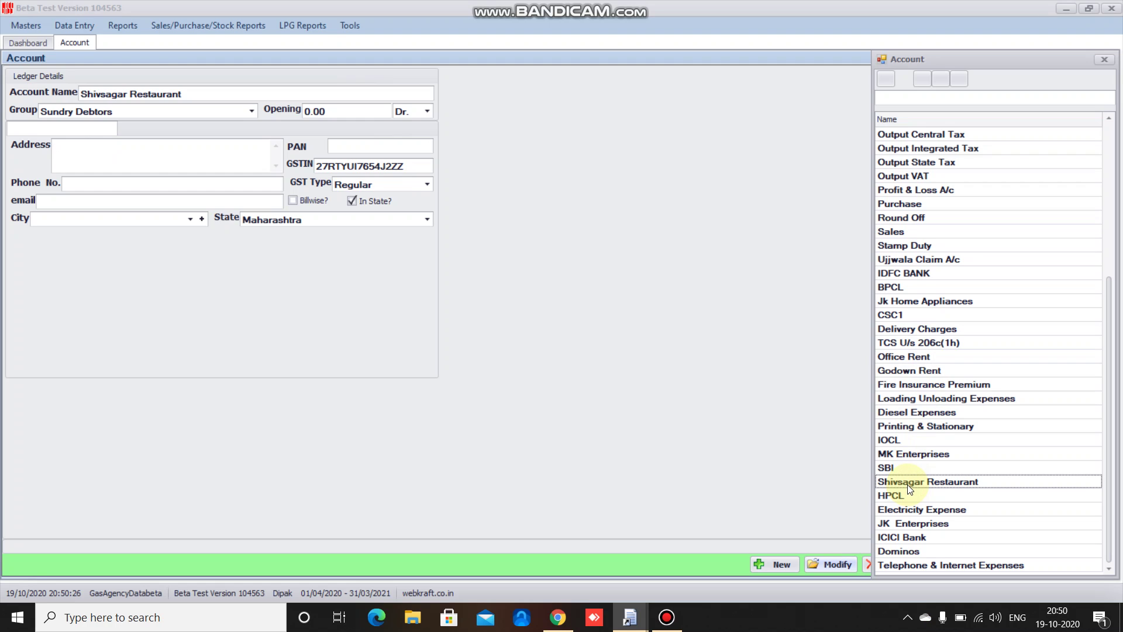
click(905, 360)
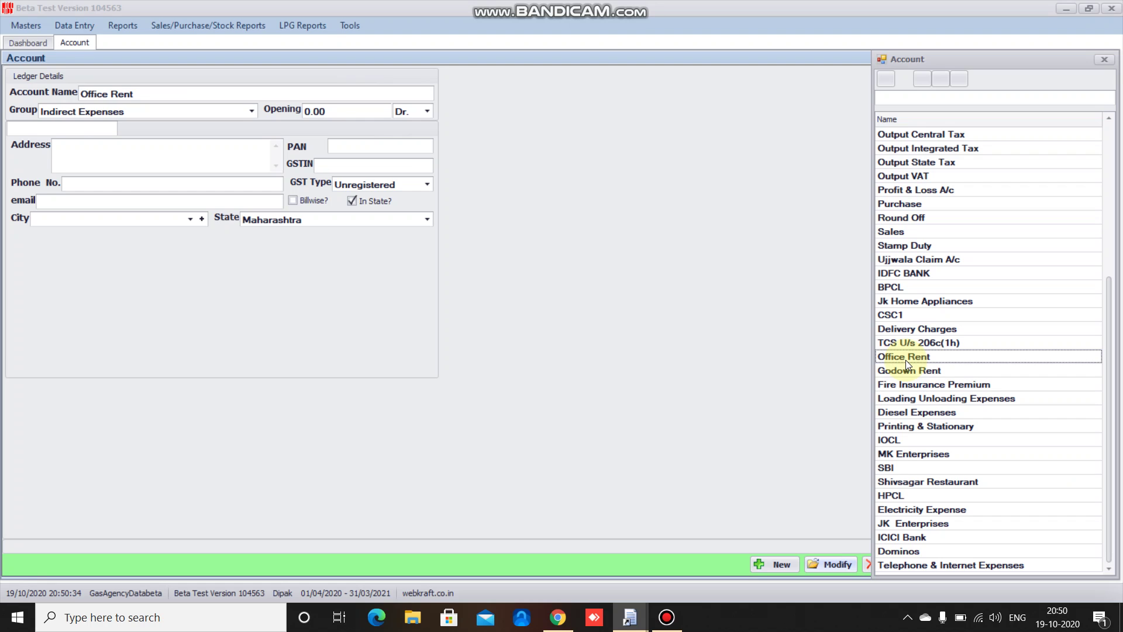
- Step down through Godown Rent and Diesel Expenses to the Printing & Stationary account
key(Down)
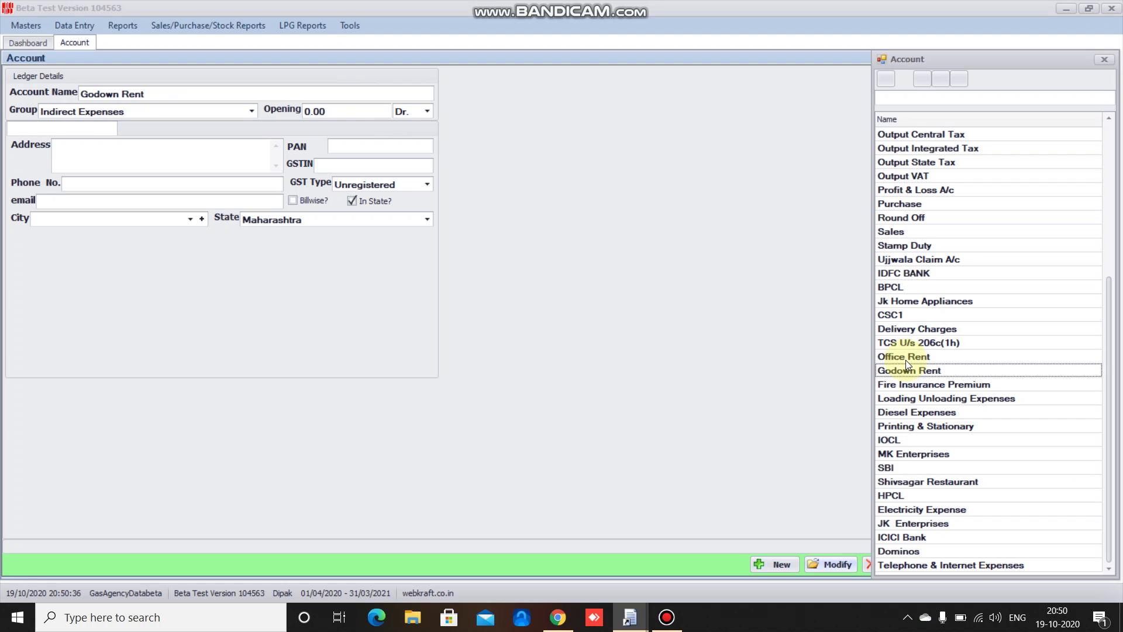
key(Down)
key(Down)
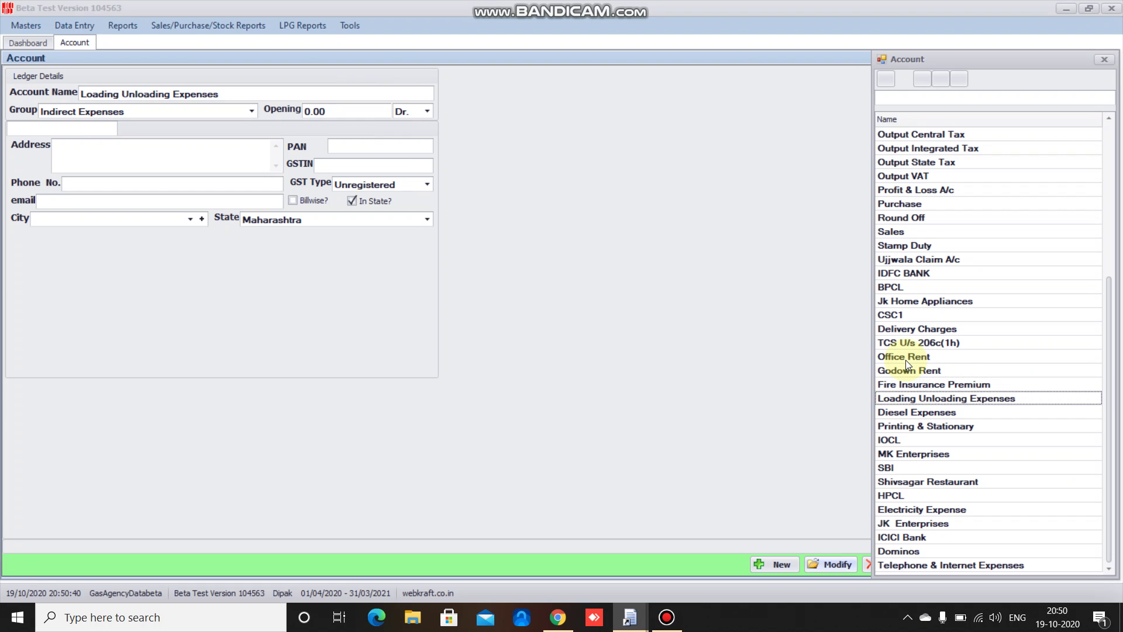
key(Down)
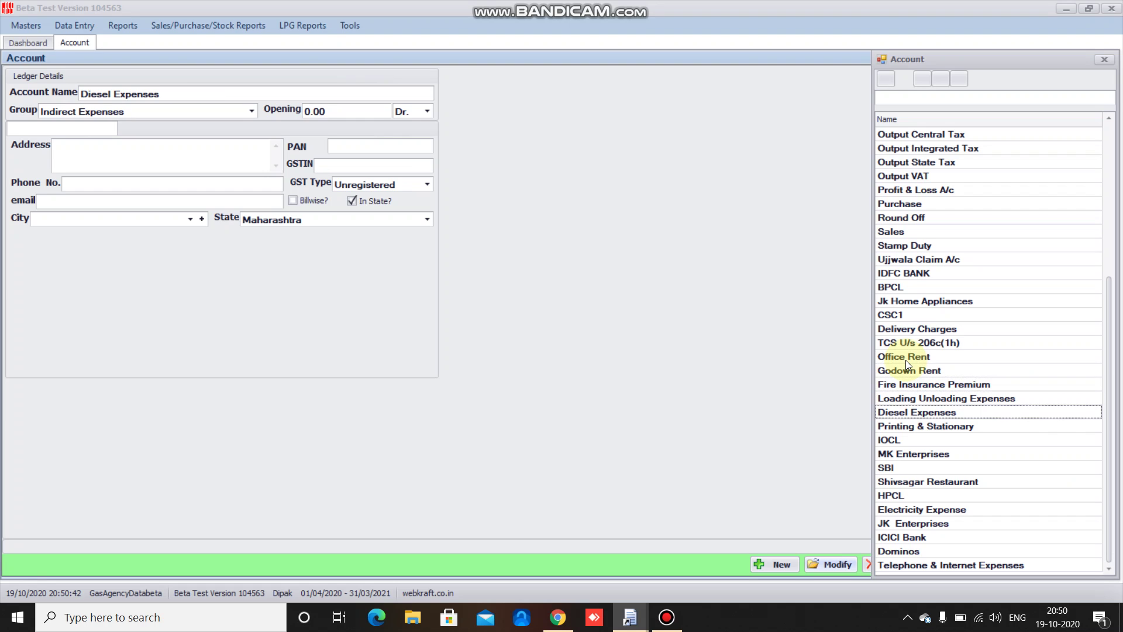
key(Down)
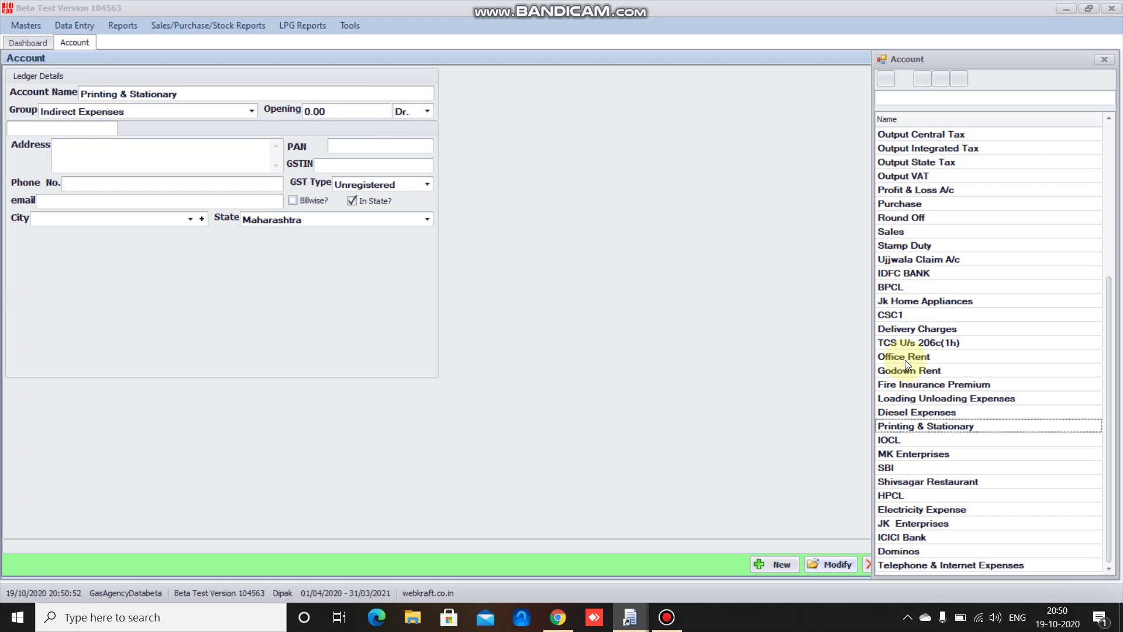
- Close the existing-accounts list and bring up the Bandicam recorder window over GASS
click(1105, 61)
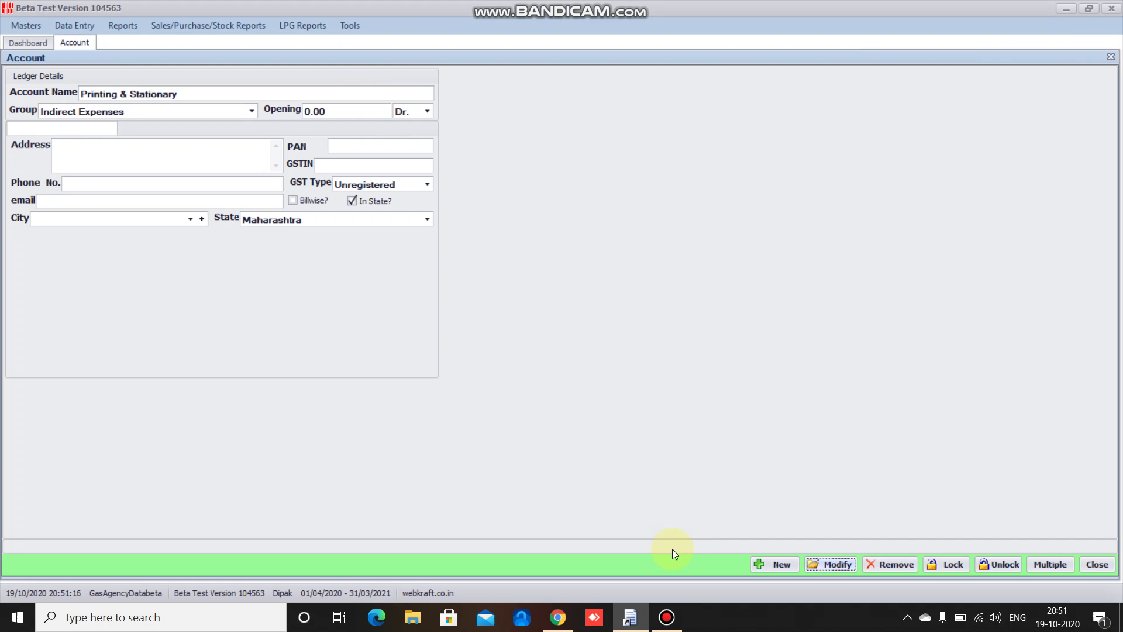
click(667, 619)
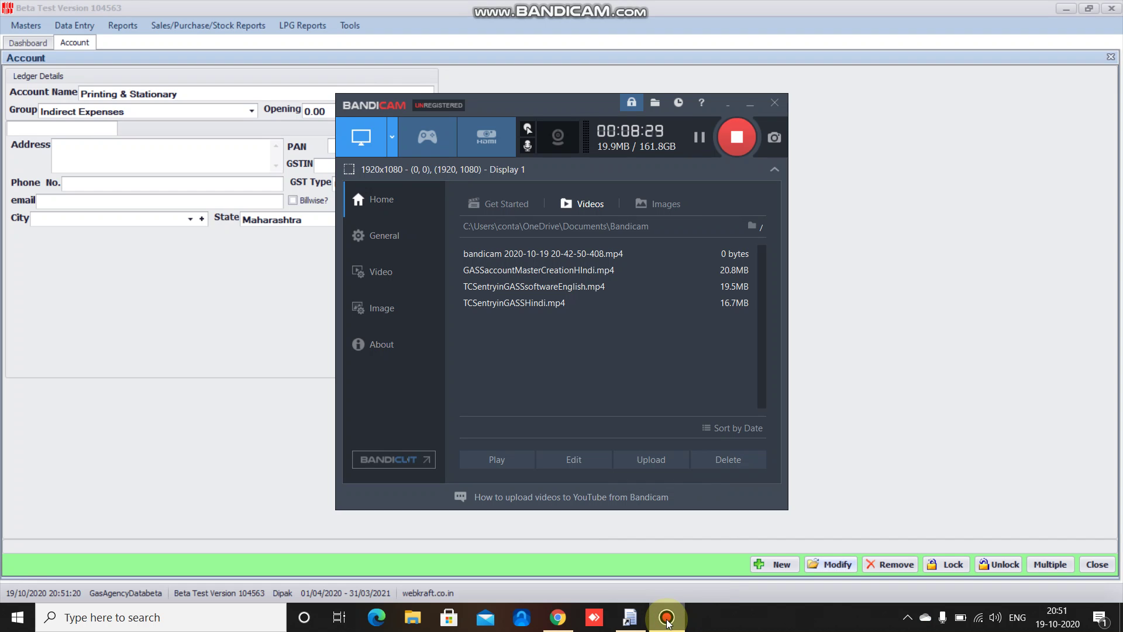